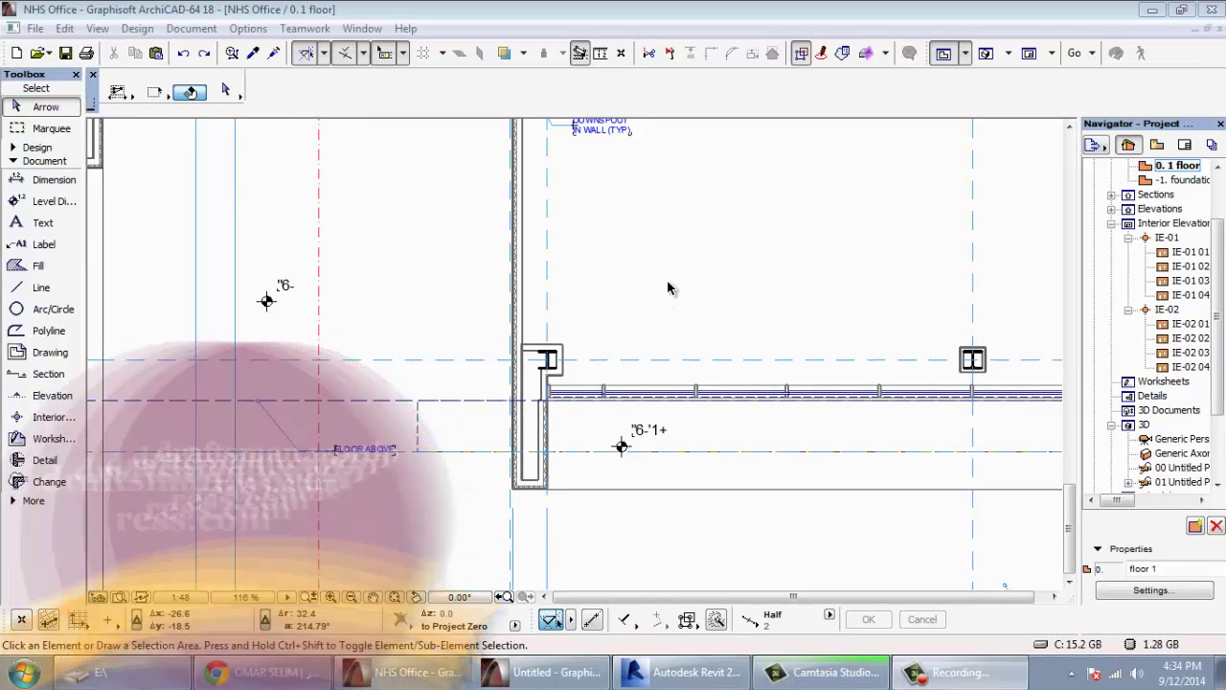
# Step: Zoom to the downspout column and set the Detail tool to the Rotated Rectangle geometry method
pyautogui.scroll(-4, 675, 272)
pyautogui.scroll(1, 678, 273)
pyautogui.scroll(1, 692, 249)
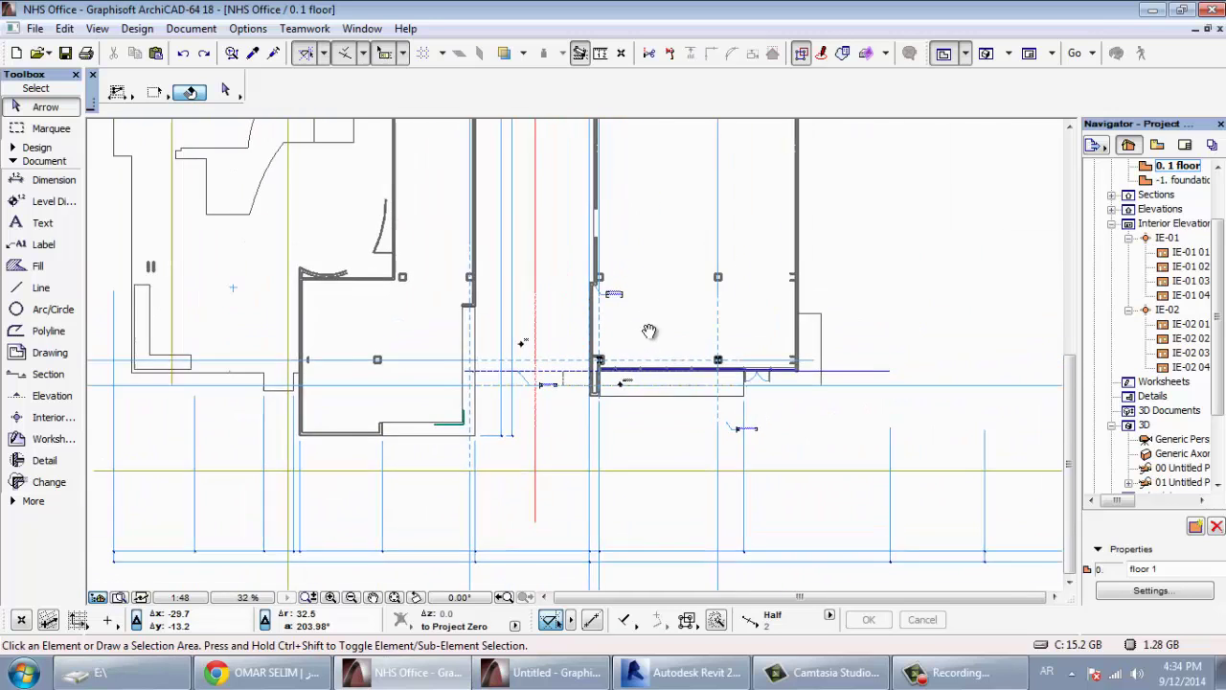
pyautogui.scroll(1, 648, 328)
pyautogui.scroll(1, 575, 489)
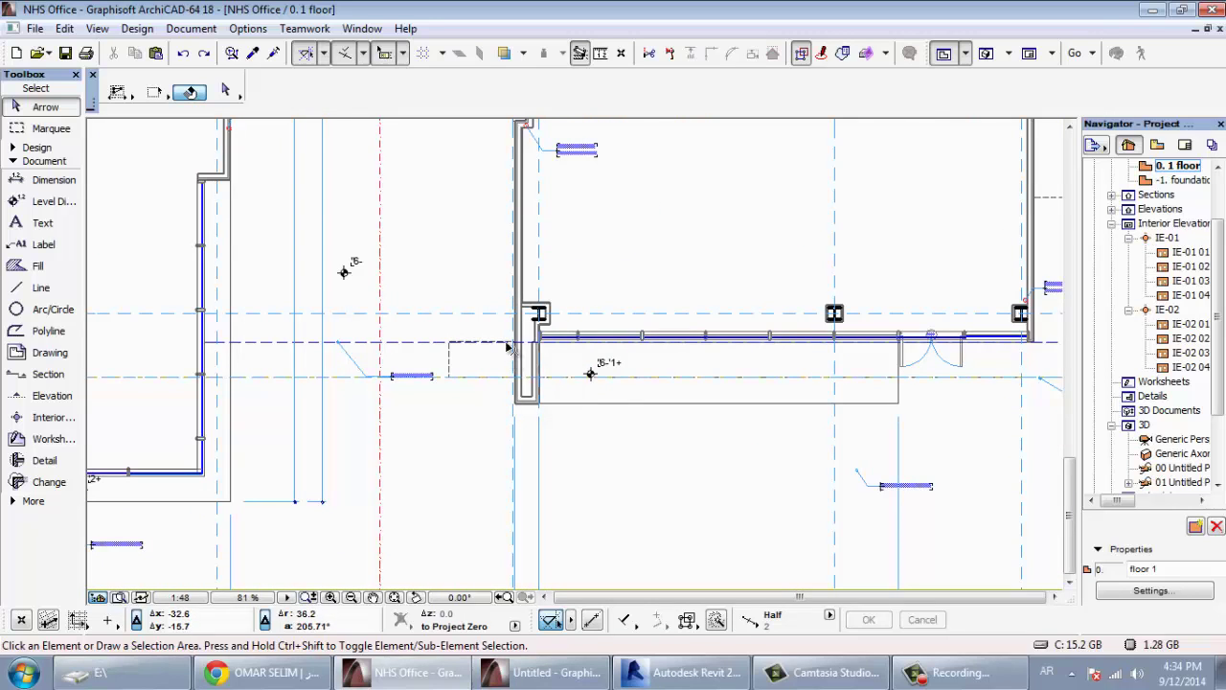
pyautogui.scroll(3, 538, 312)
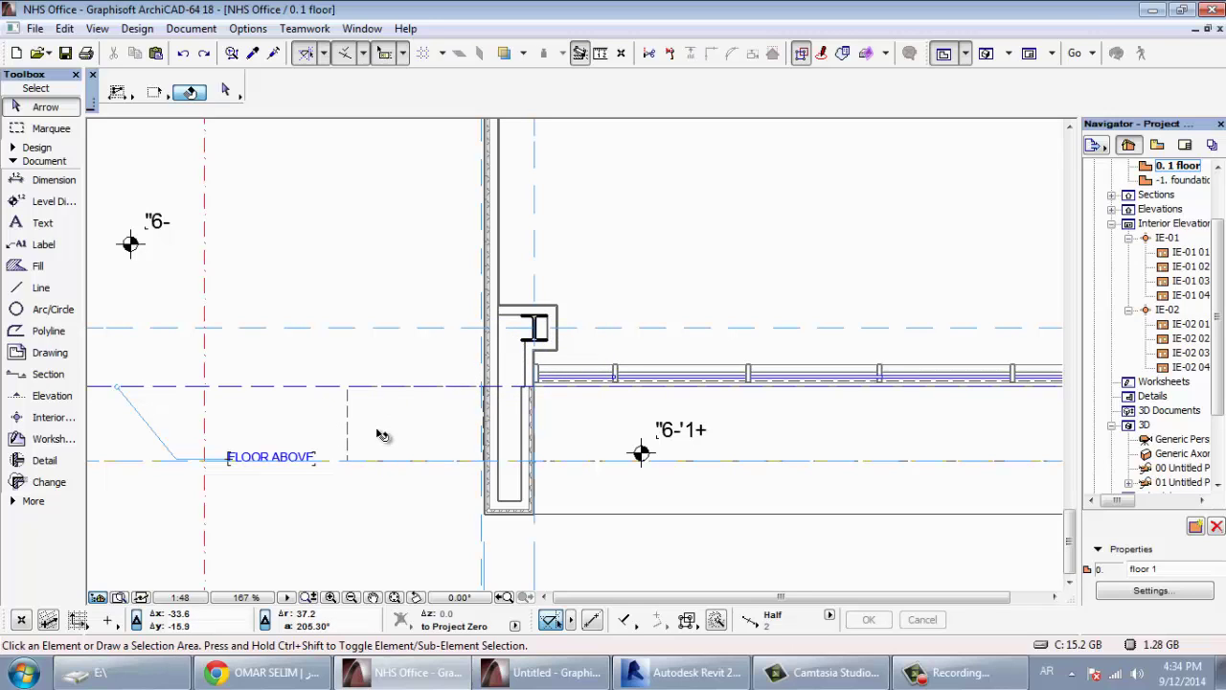
pyautogui.scroll(-2, 383, 428)
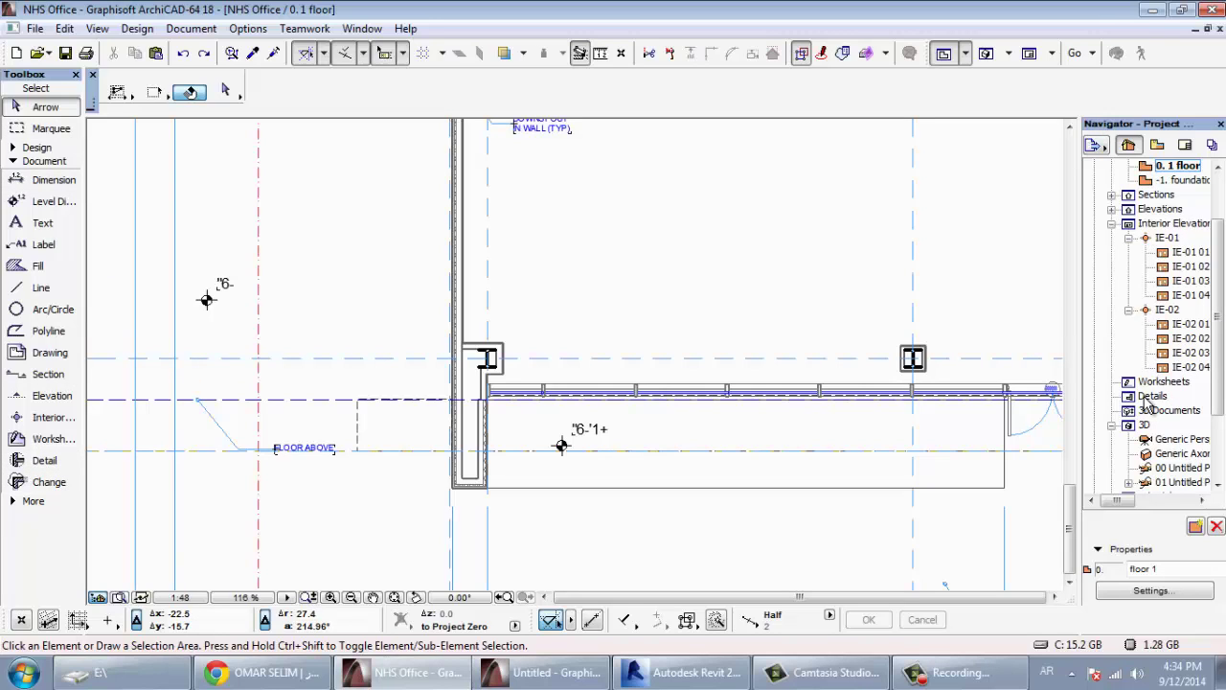
pyautogui.click(29, 460)
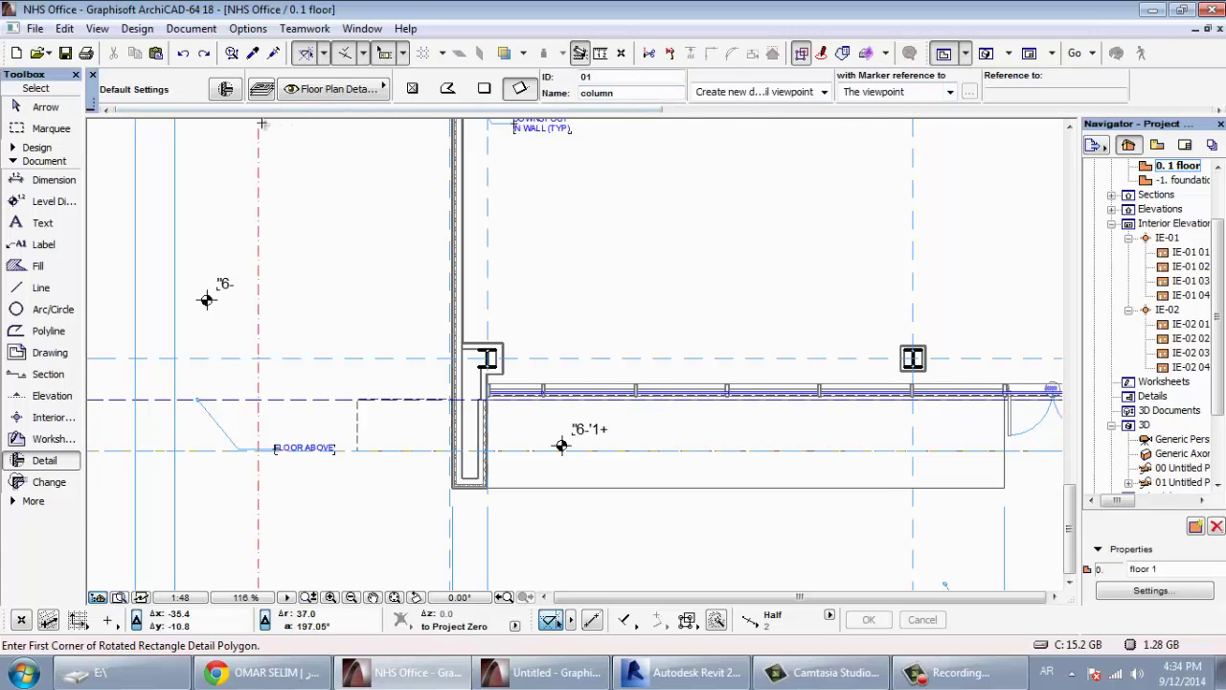
pyautogui.click(485, 92)
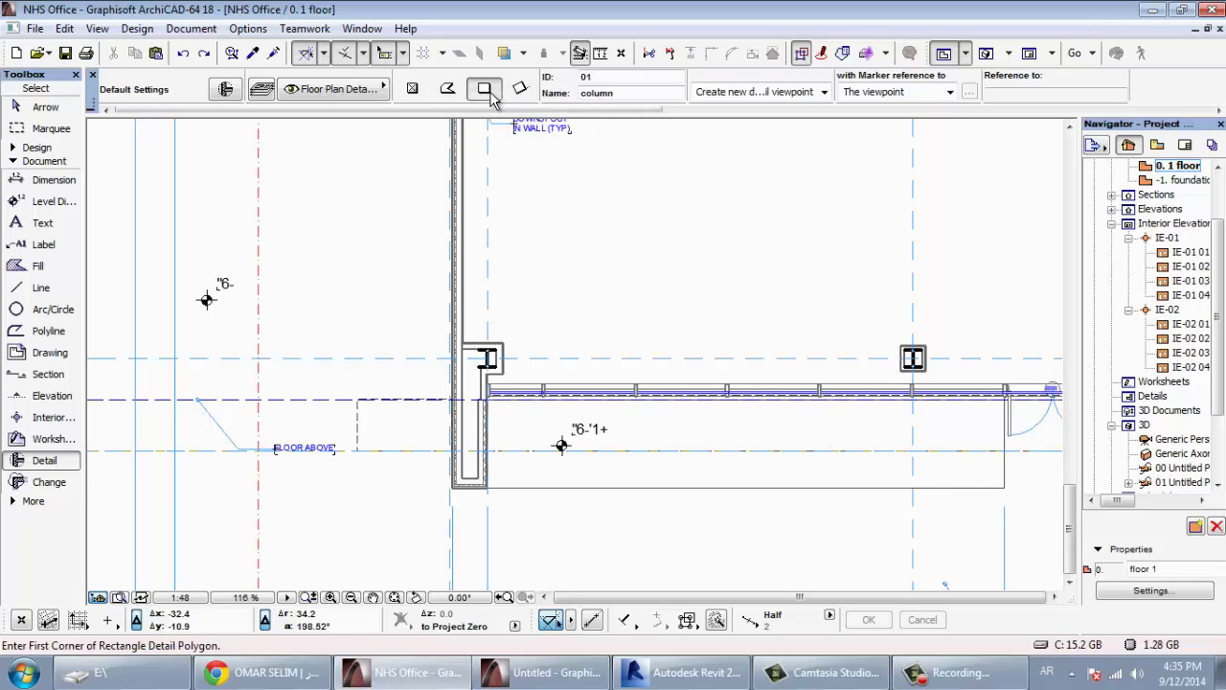
pyautogui.click(519, 88)
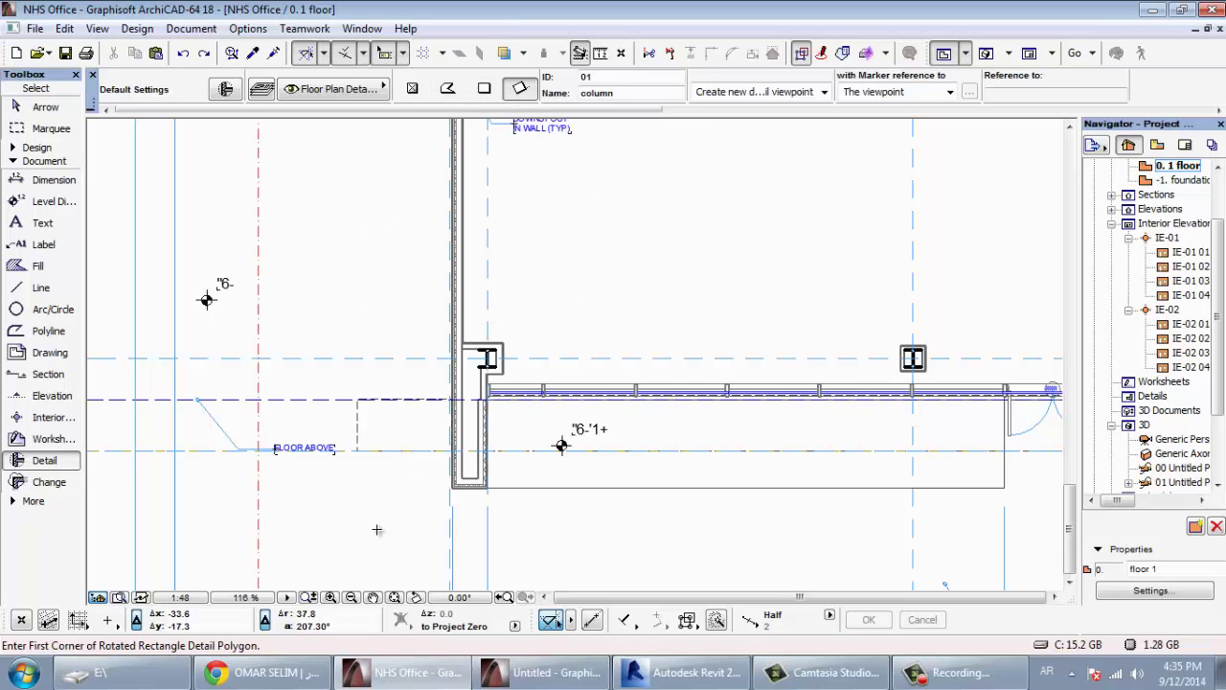
# Step: Draw the rotated rectangular boundary enclosing the column and wall corner
pyautogui.click(364, 562)
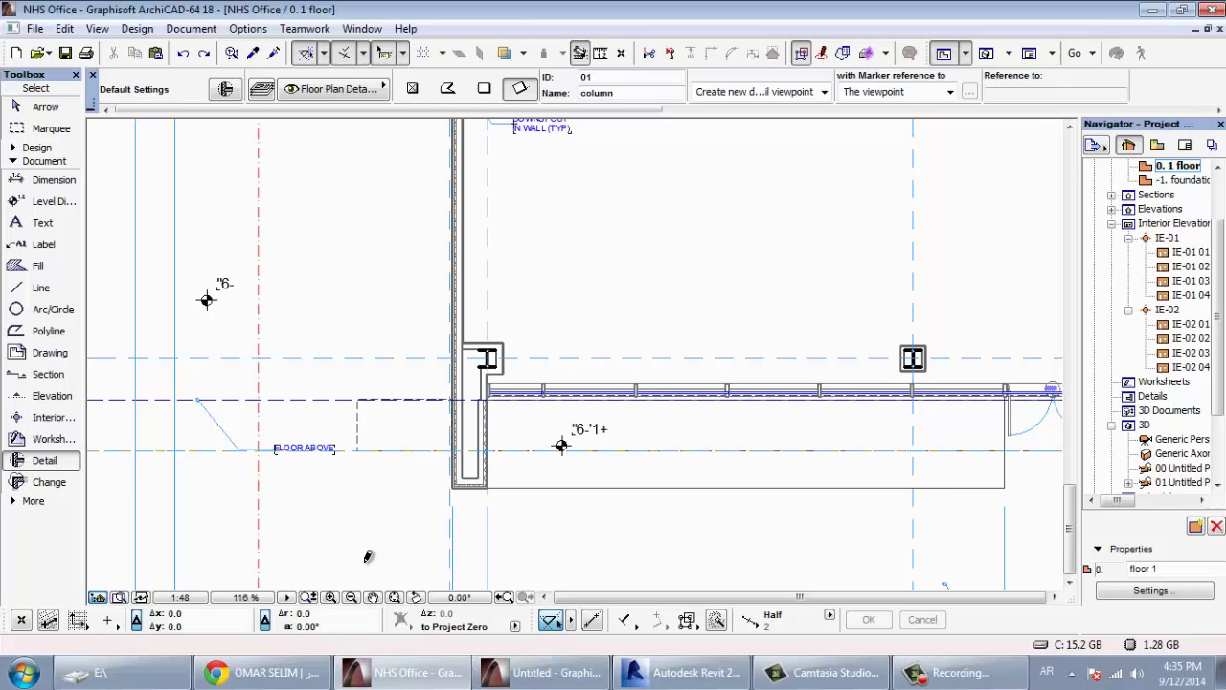
pyautogui.click(756, 338)
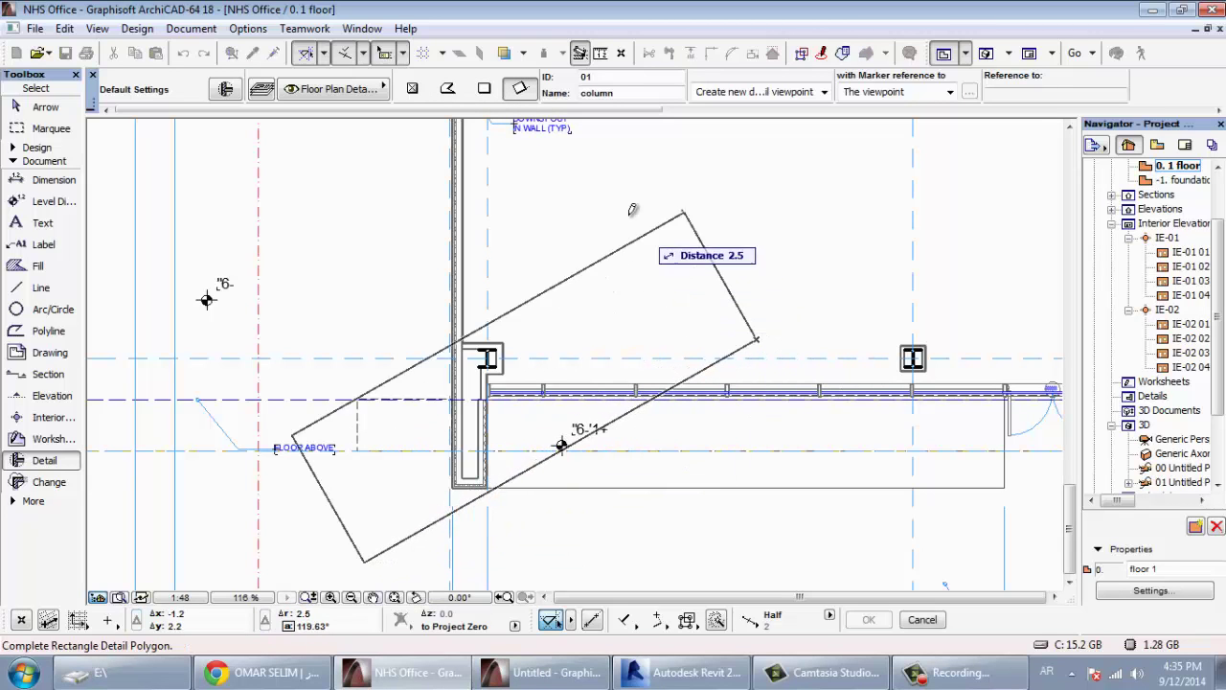
pyautogui.click(587, 162)
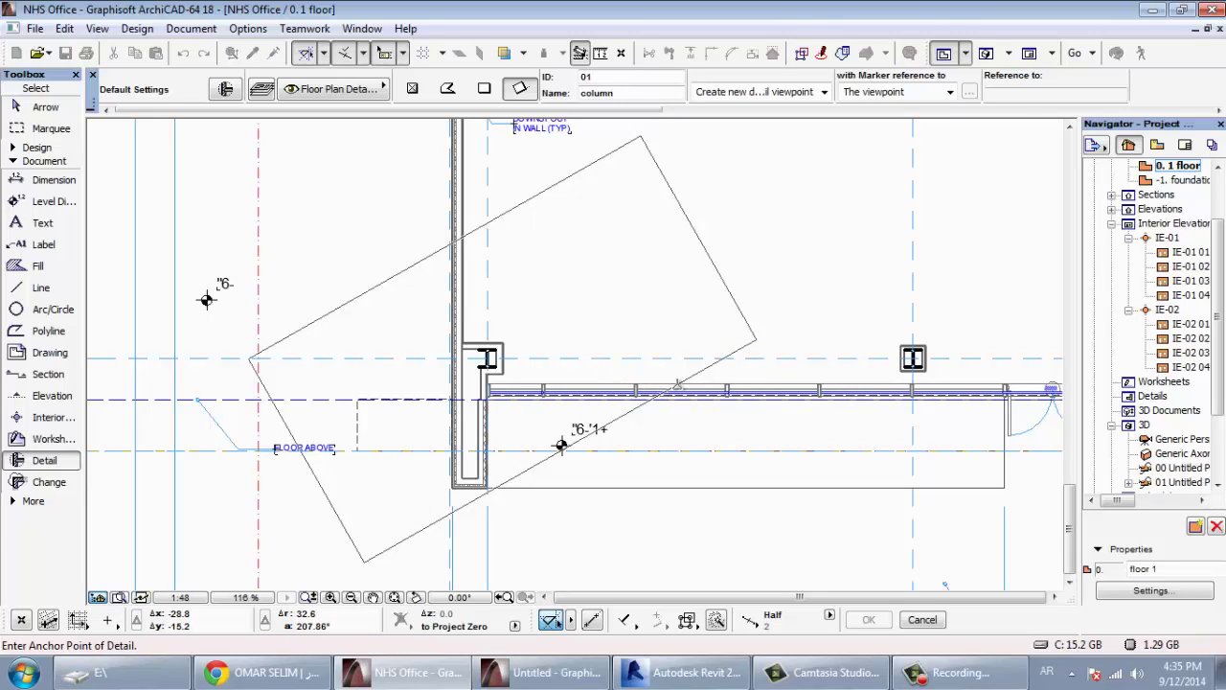
# Step: Place the 01 column marker at the boundary's upper right, view that detail, then return to 0.1 floor
pyautogui.click(714, 277)
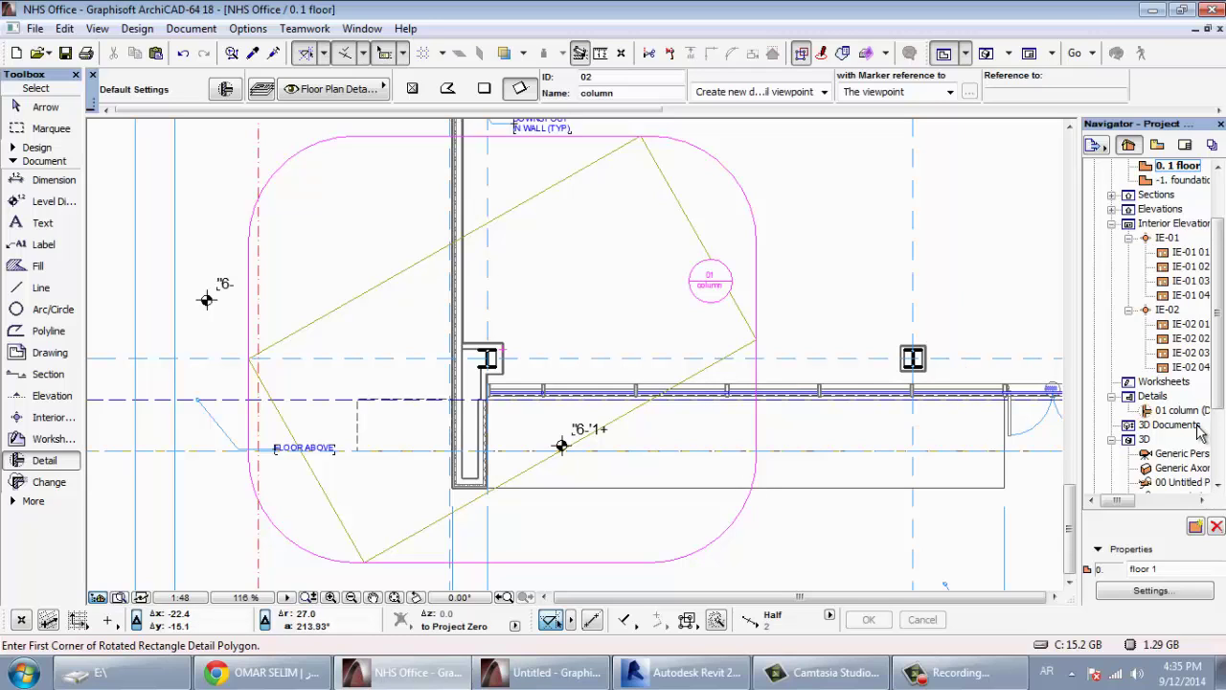
pyautogui.click(1186, 425)
pyautogui.doubleClick(1195, 411)
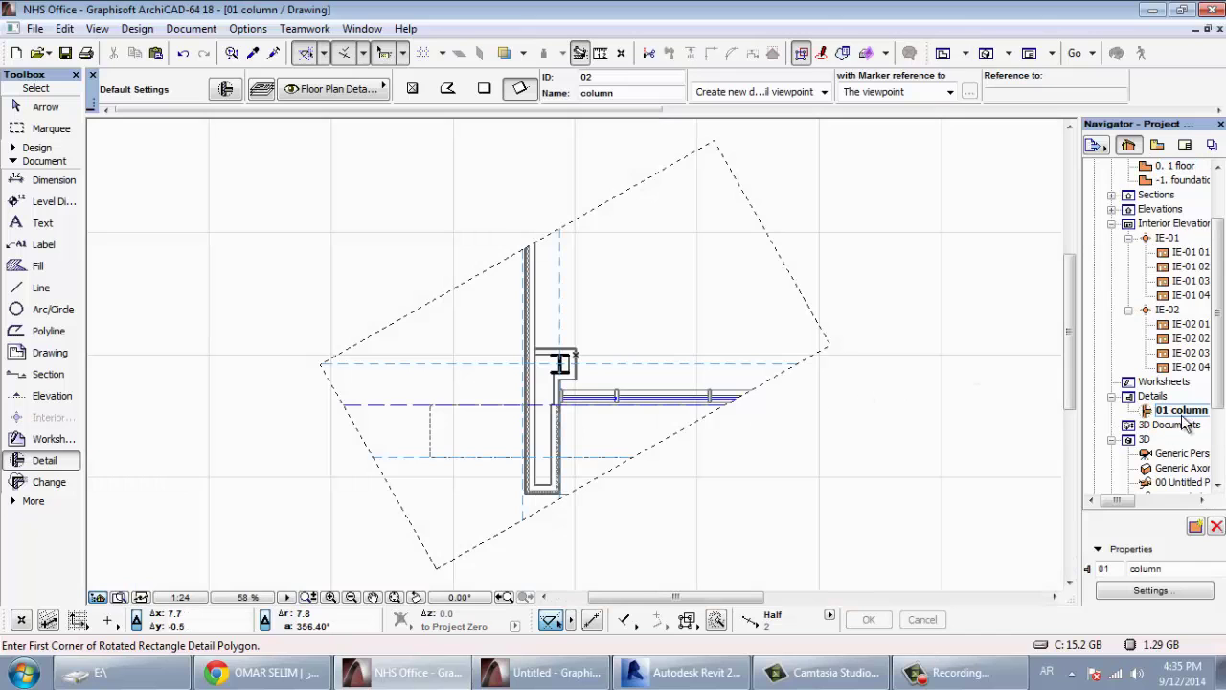
pyautogui.doubleClick(1177, 165)
pyautogui.scroll(2, 713, 441)
pyautogui.scroll(2, 713, 440)
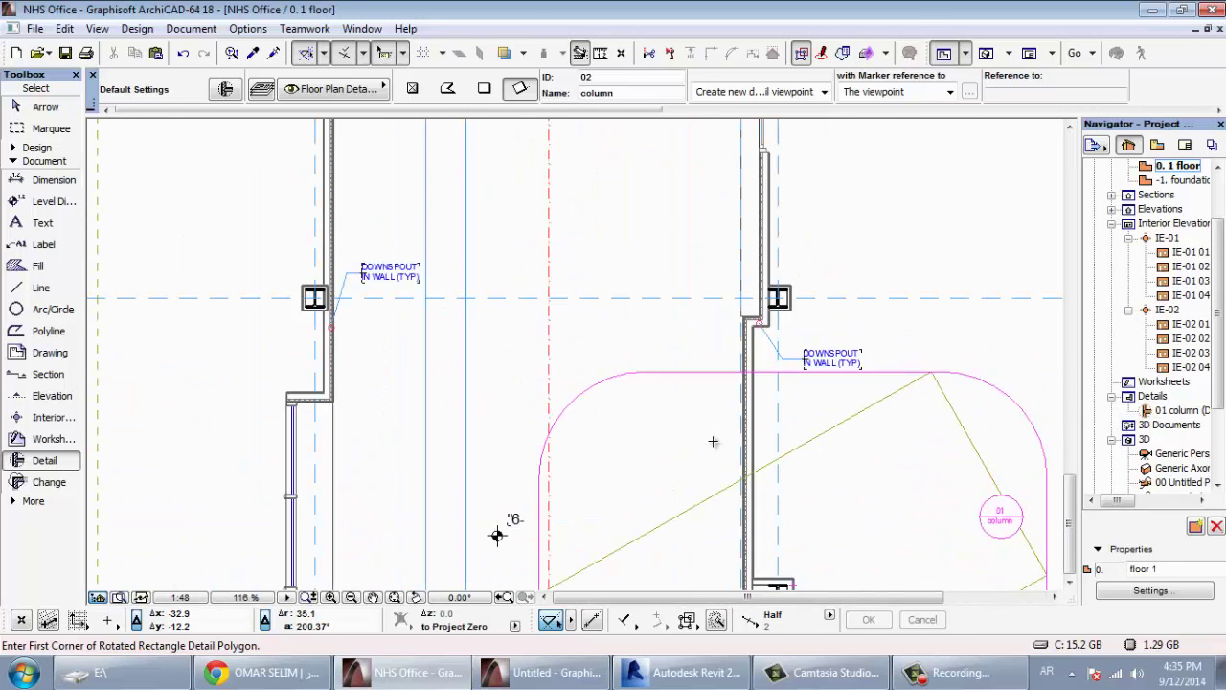
pyautogui.scroll(-3, 713, 441)
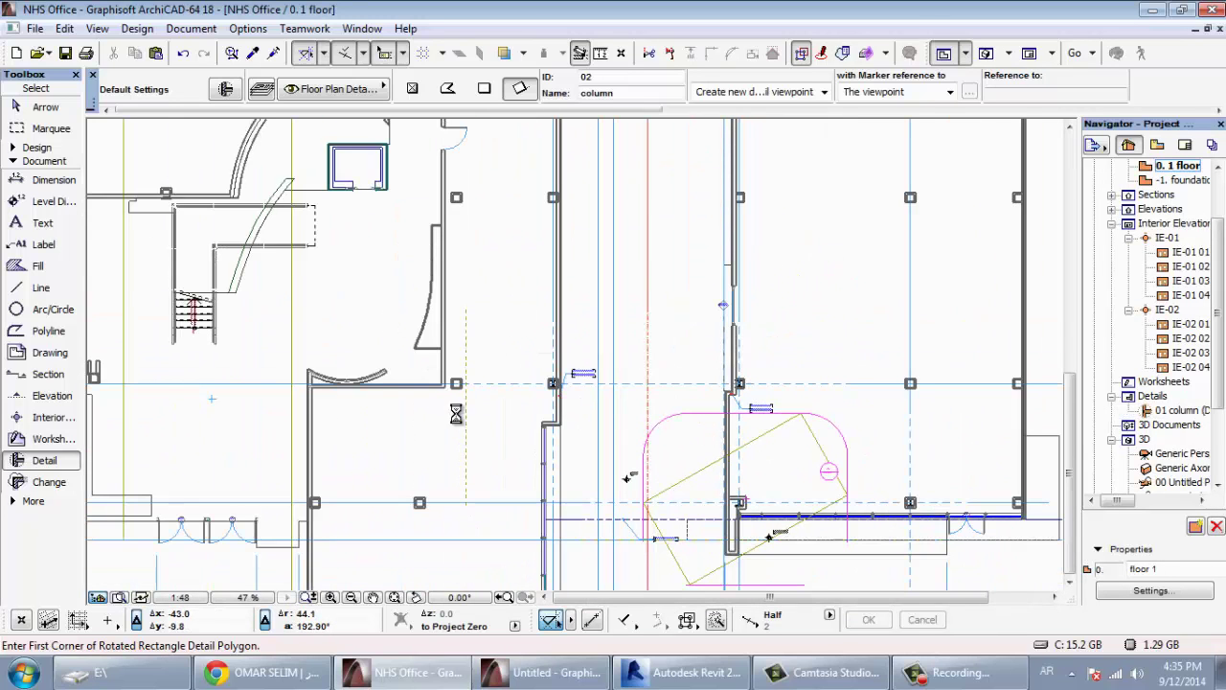
# Step: Open Detail Default Settings and keep the next detail, 02 'column', creating a new viewpoint
pyautogui.doubleClick(37, 462)
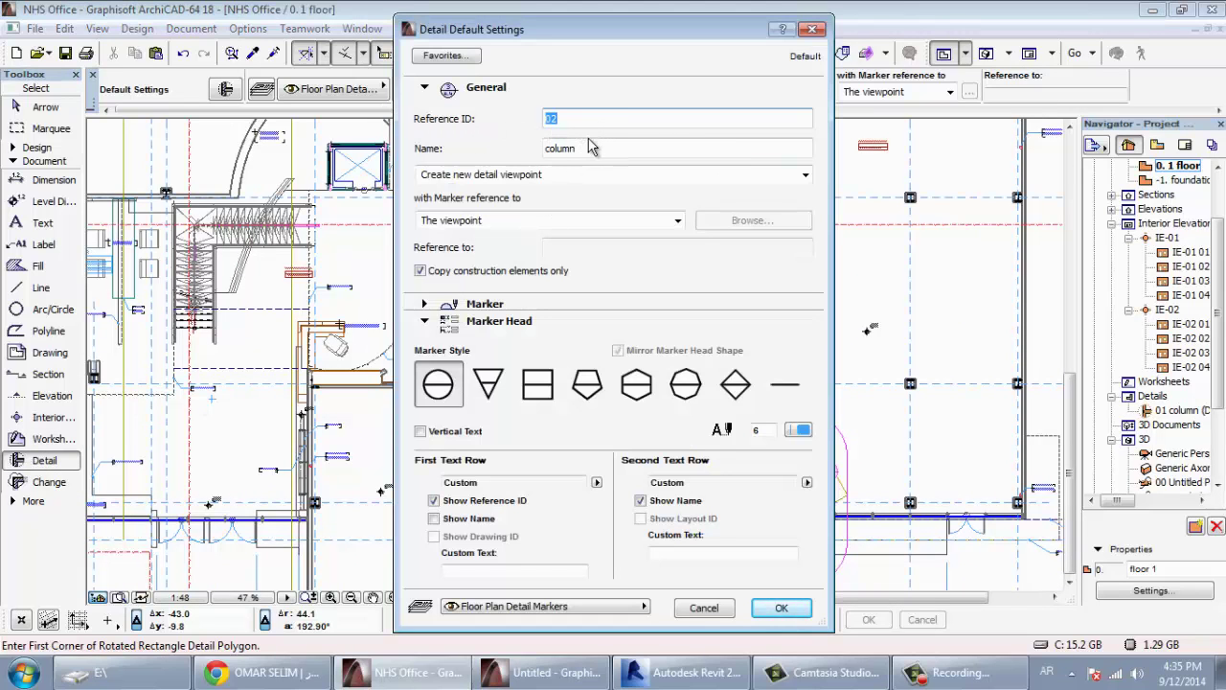
pyautogui.moveTo(531, 29)
pyautogui.mouseDown()
pyautogui.moveTo(311, 52)
pyautogui.moveTo(388, 63)
pyautogui.mouseUp()
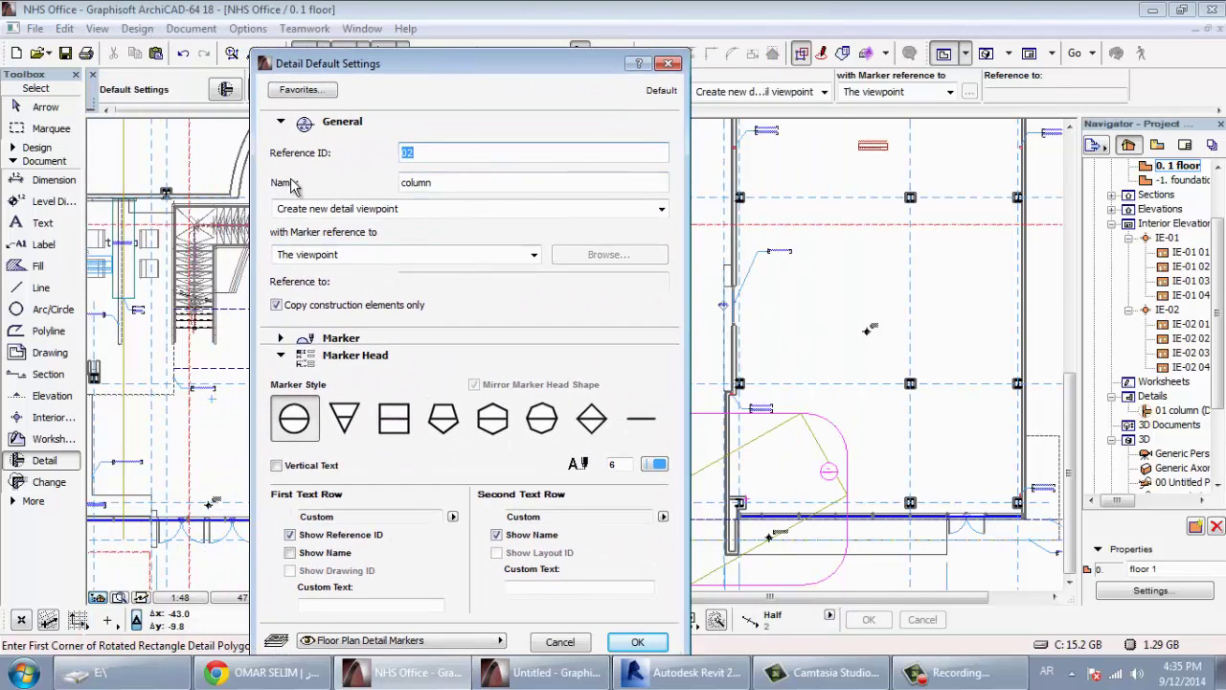
pyautogui.doubleClick(456, 182)
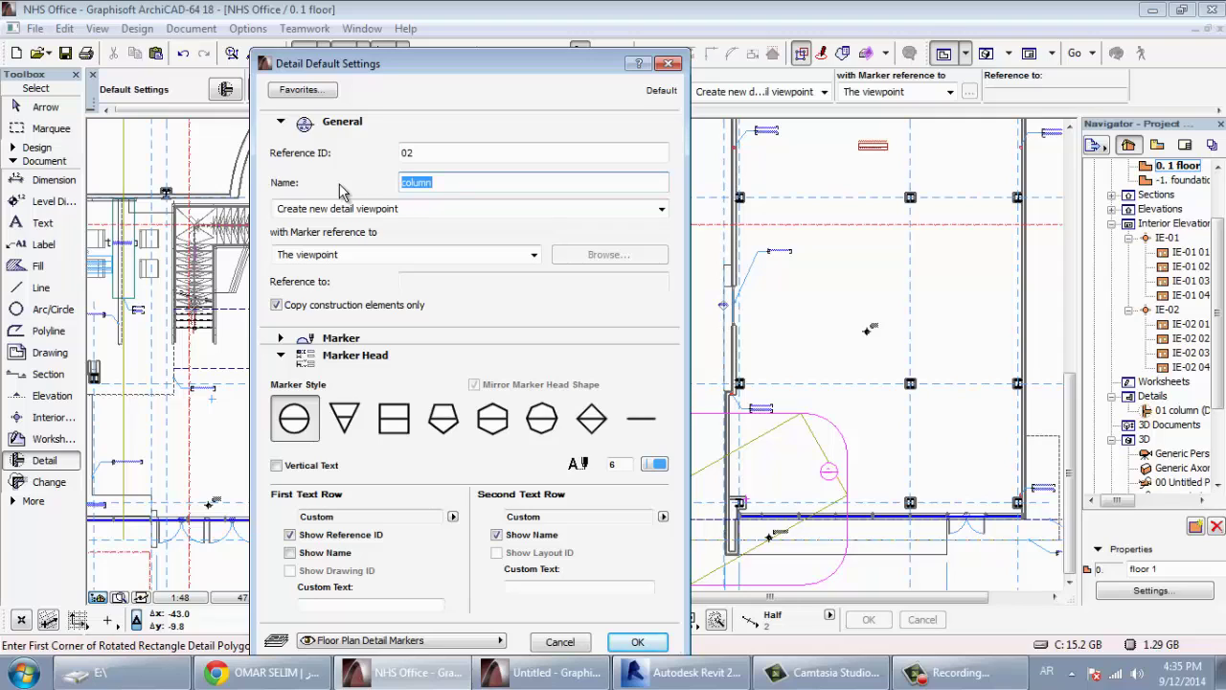
pyautogui.click(432, 209)
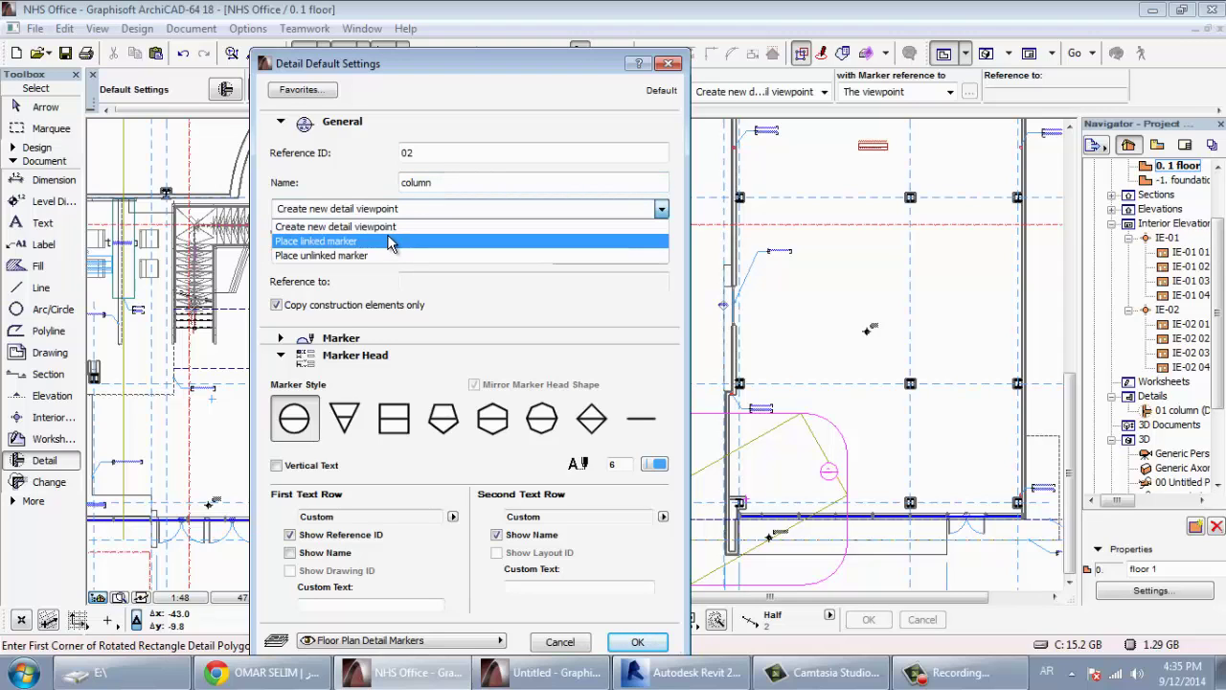
pyautogui.click(680, 357)
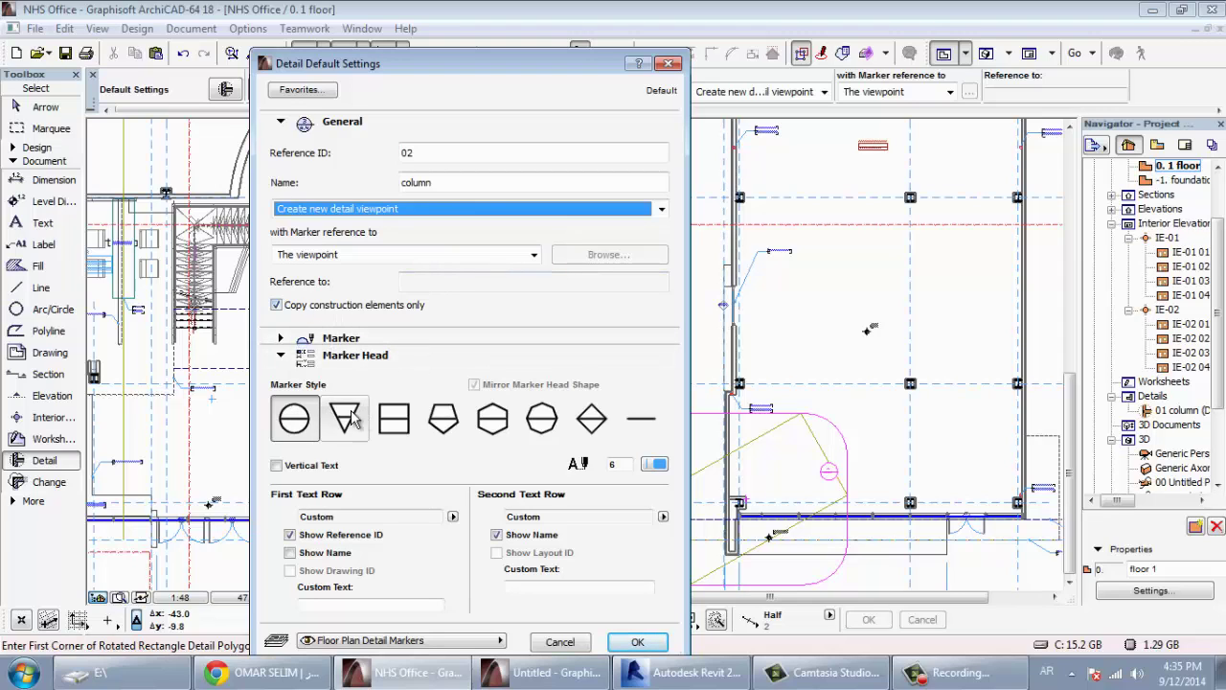
# Step: Try several detail marker types, settling on the Built-in Detail Marker
pyautogui.click(370, 359)
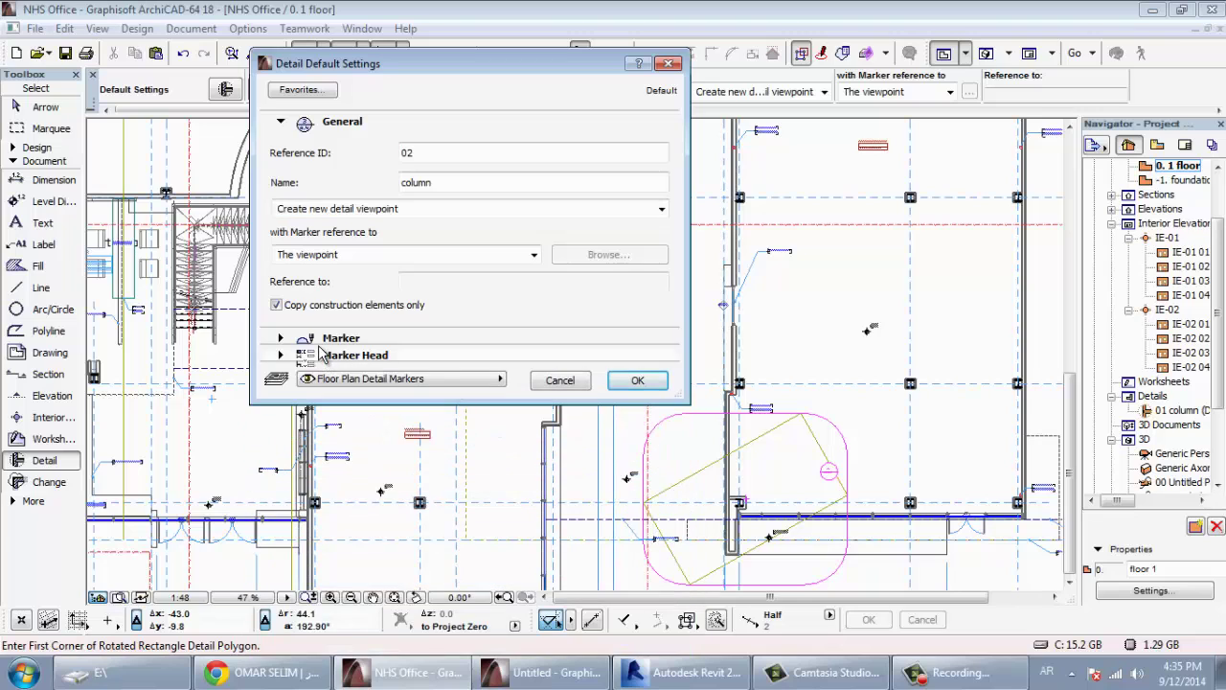
pyautogui.click(292, 337)
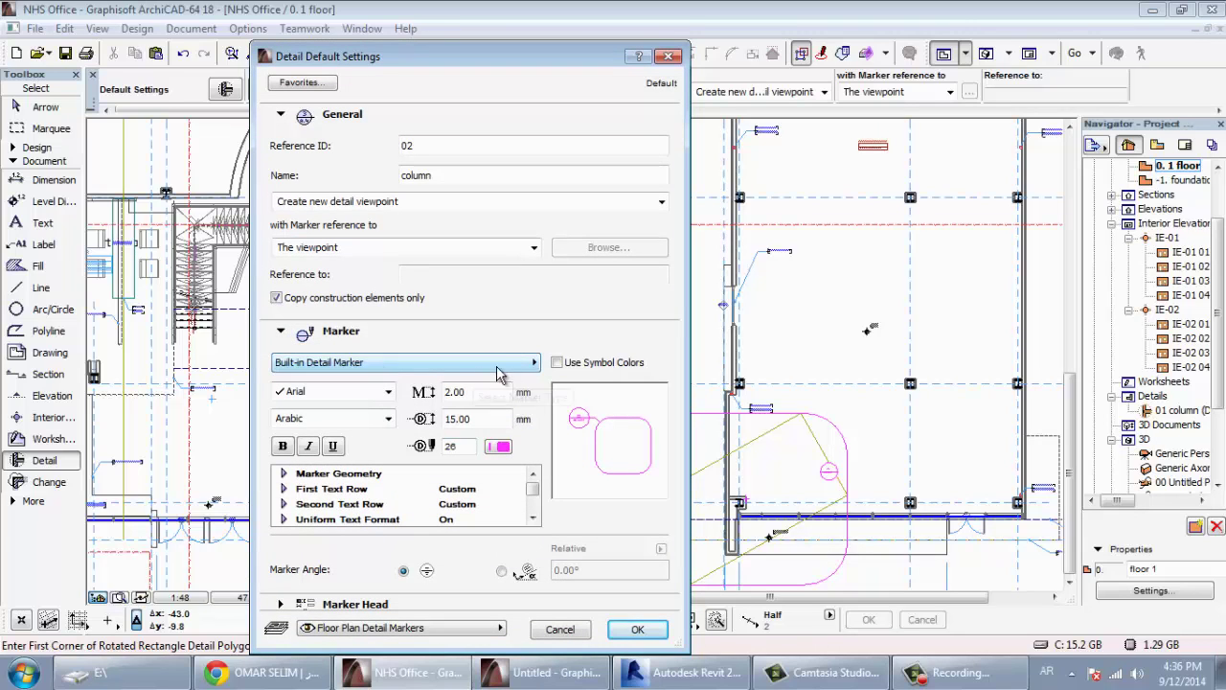
pyautogui.click(536, 365)
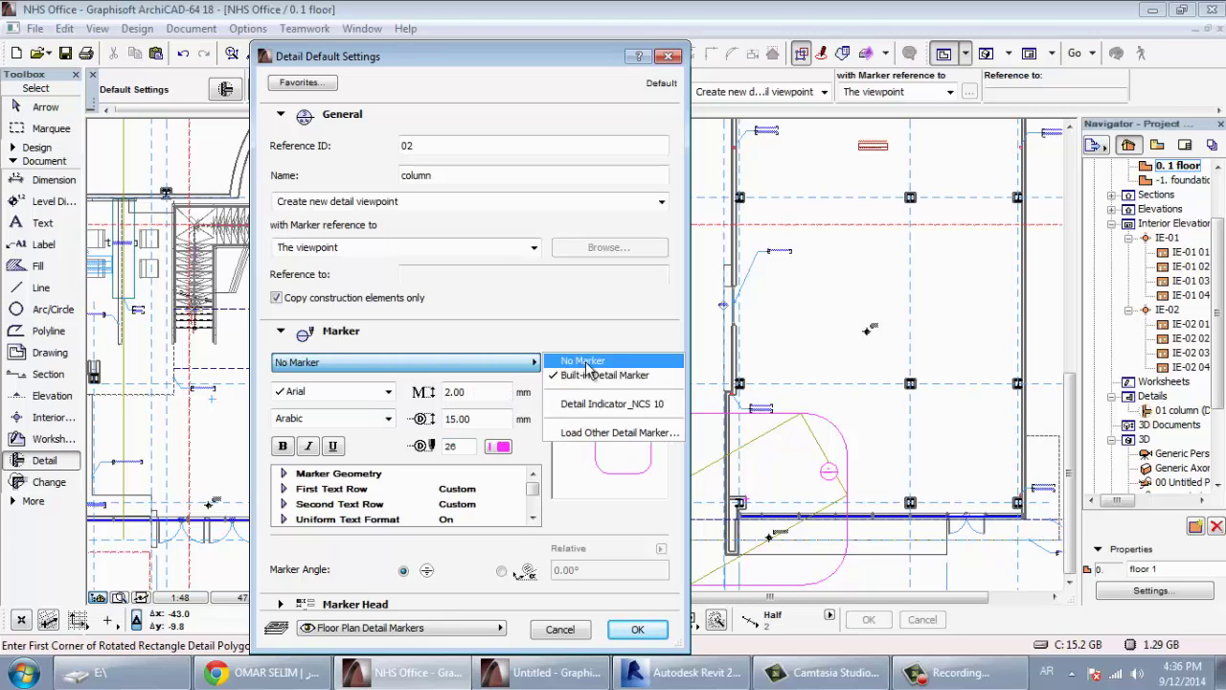
pyautogui.click(582, 360)
pyautogui.click(529, 363)
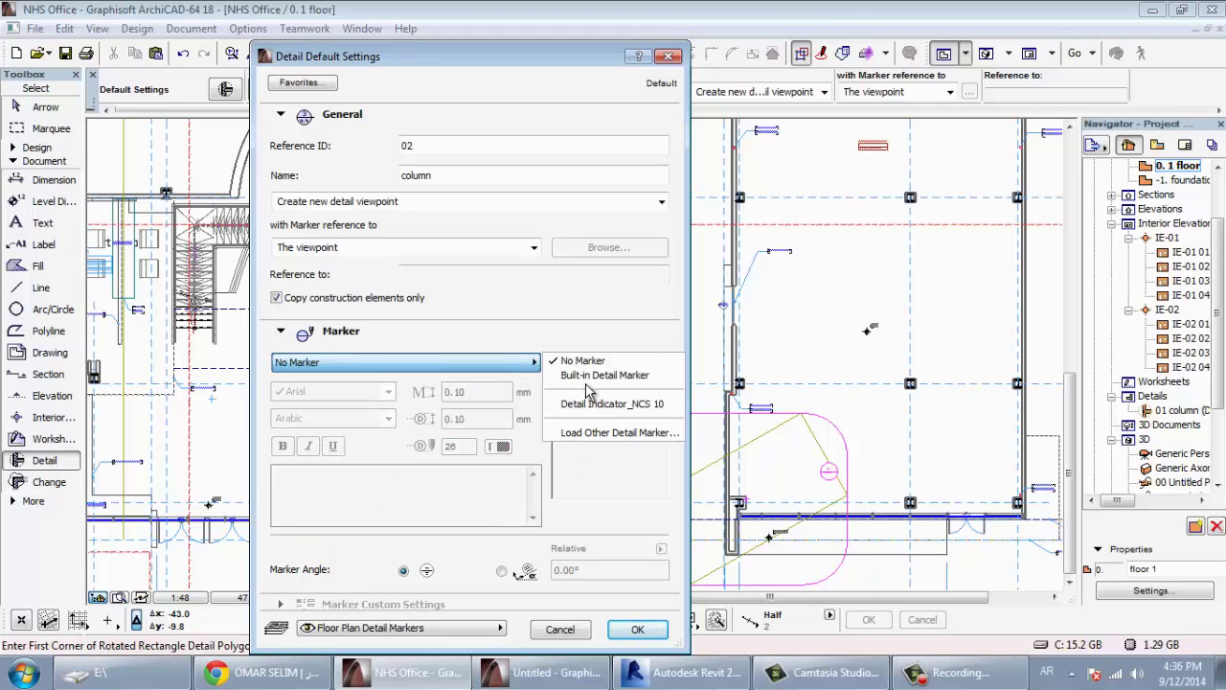
pyautogui.click(580, 373)
pyautogui.click(515, 368)
pyautogui.click(566, 406)
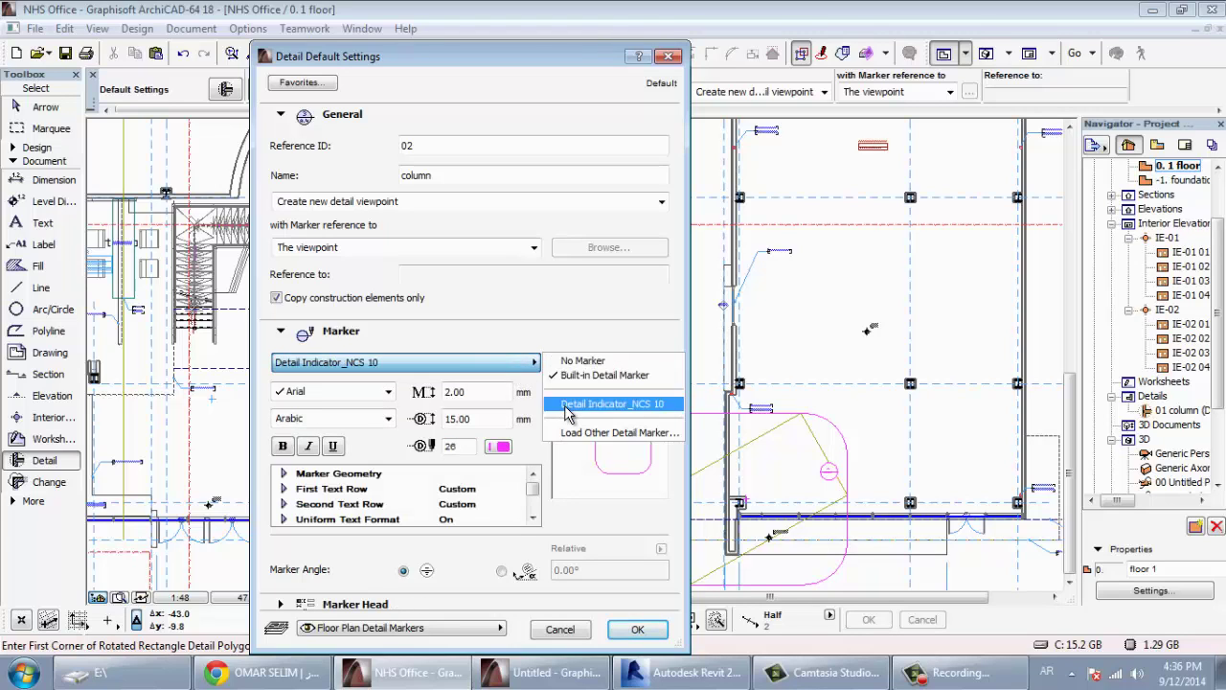
pyautogui.click(594, 414)
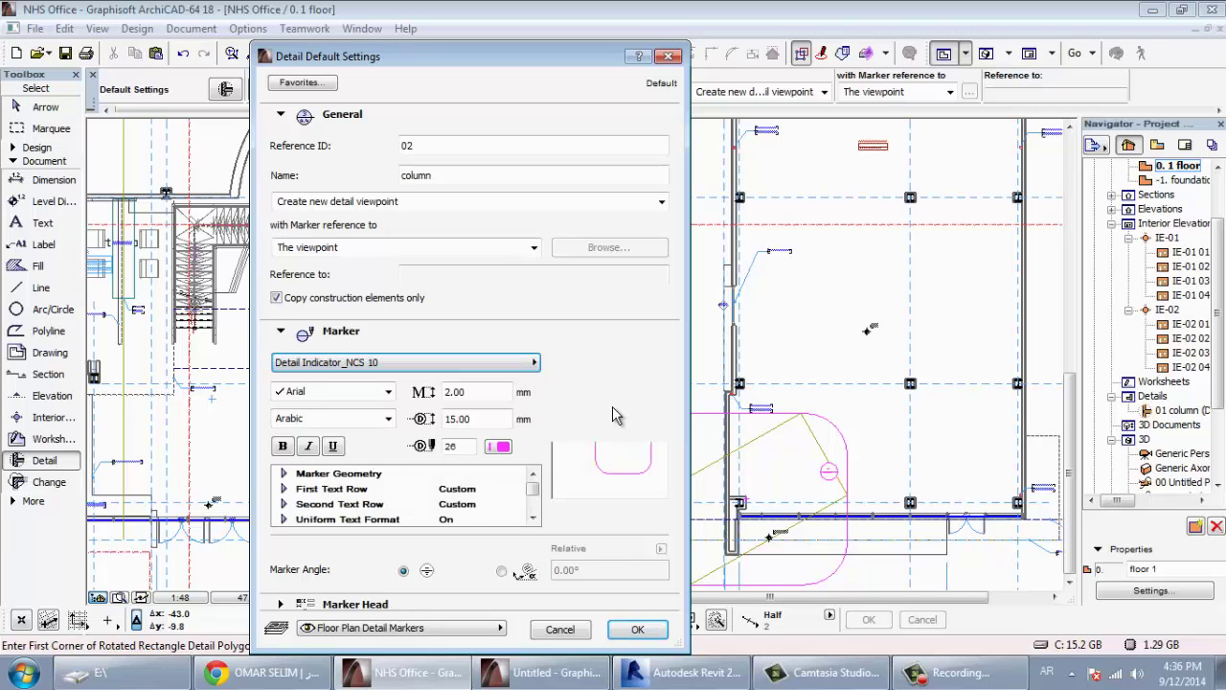
pyautogui.click(512, 364)
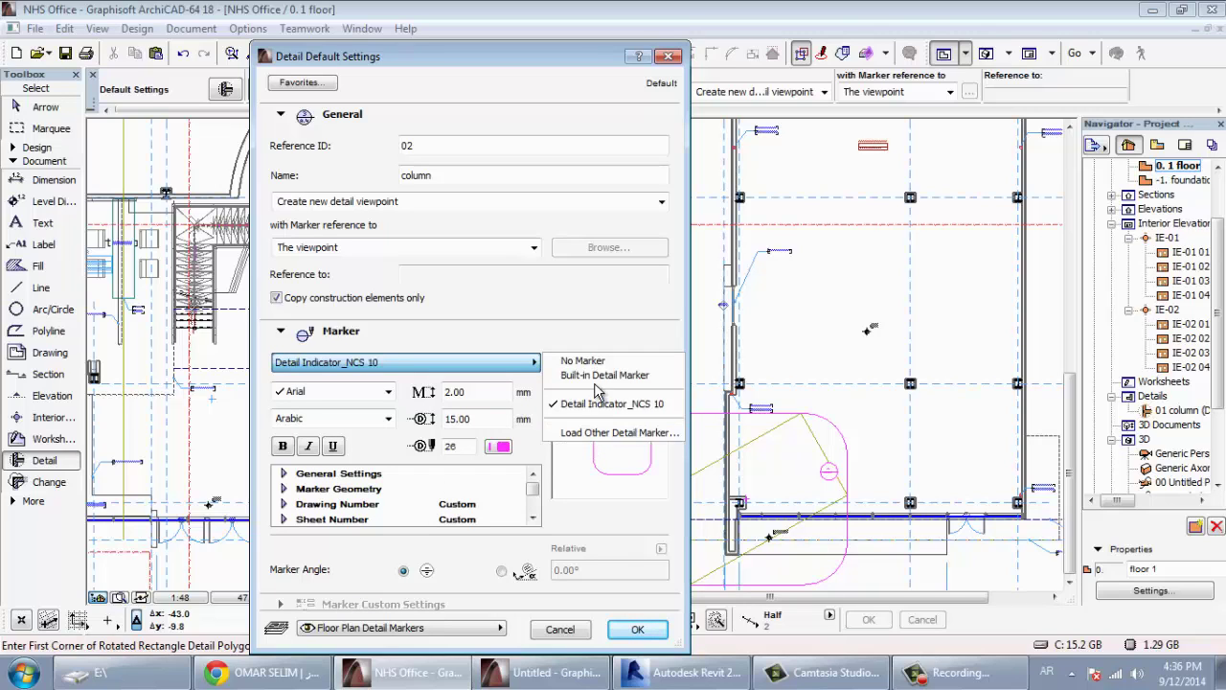
pyautogui.click(594, 436)
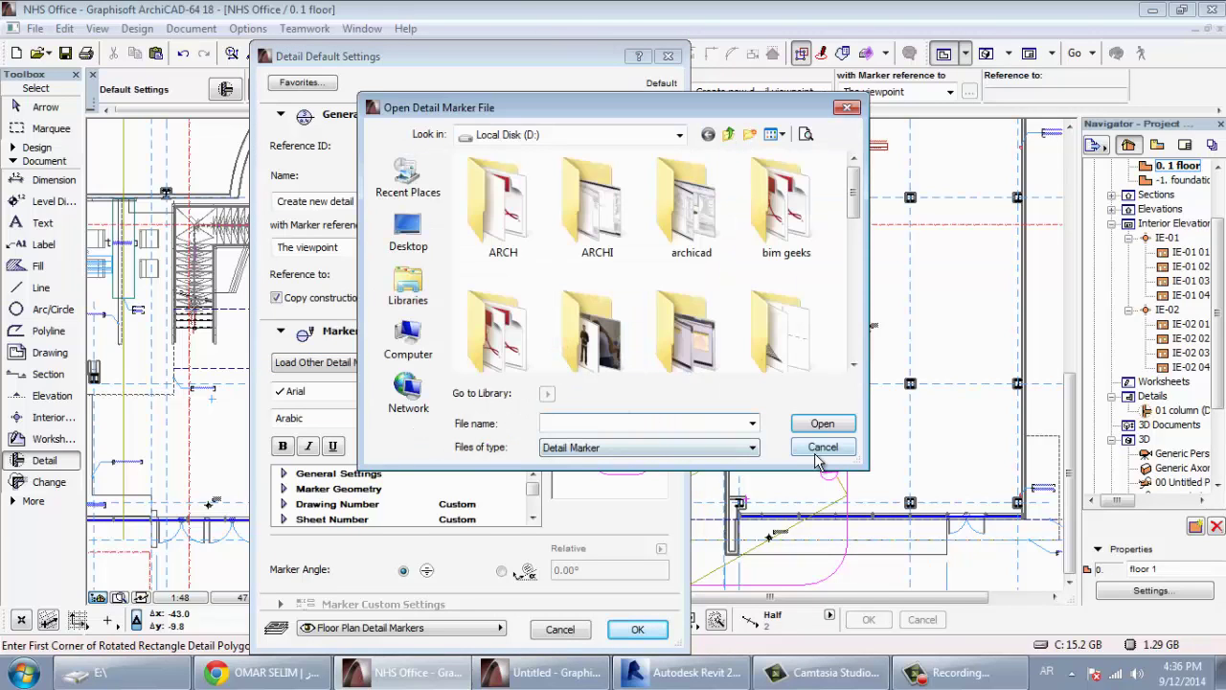
pyautogui.click(822, 447)
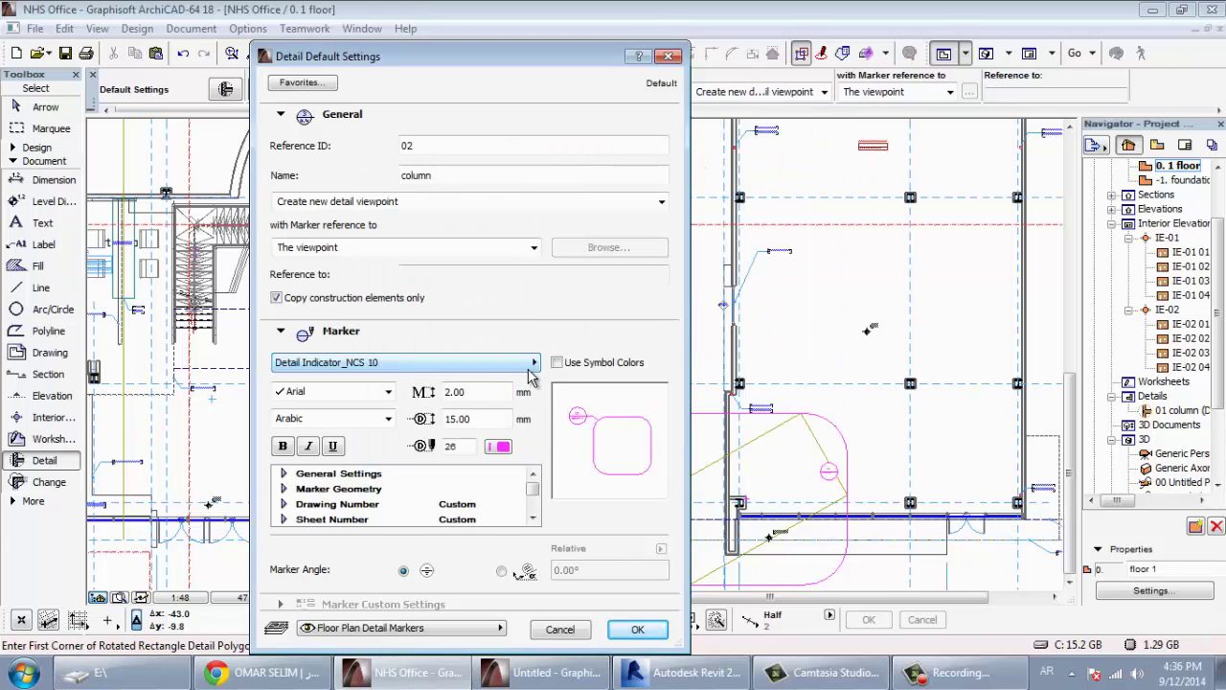
pyautogui.click(522, 362)
pyautogui.click(639, 362)
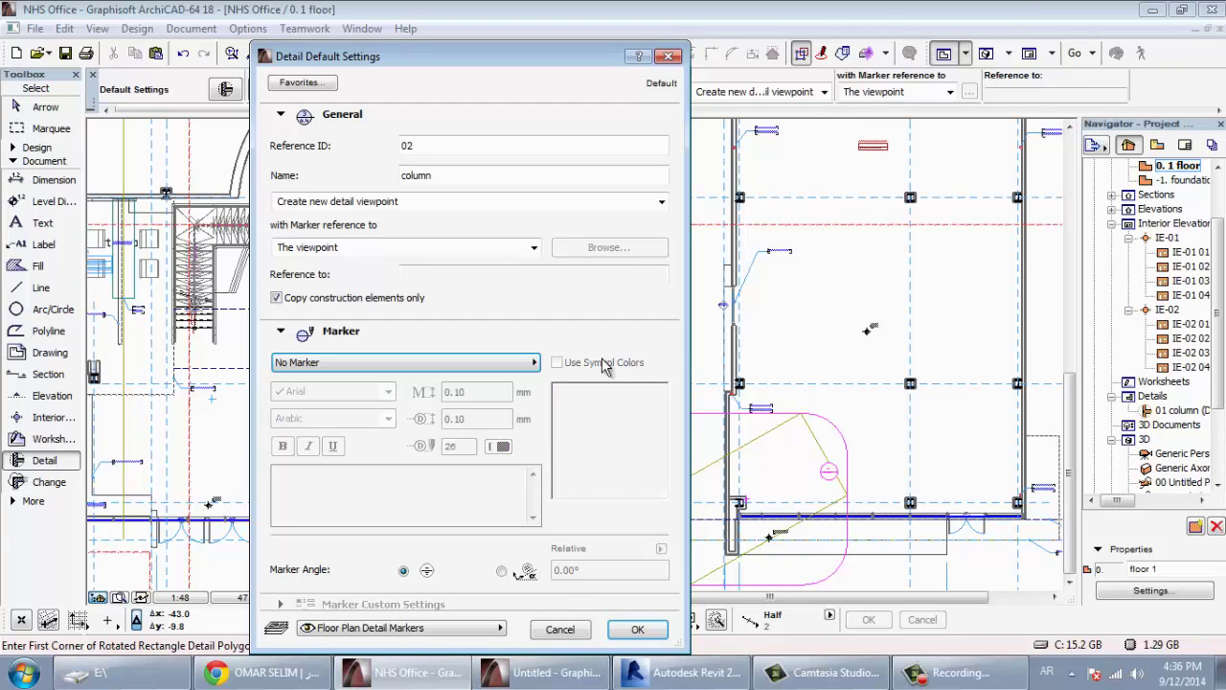
pyautogui.click(525, 362)
pyautogui.click(566, 379)
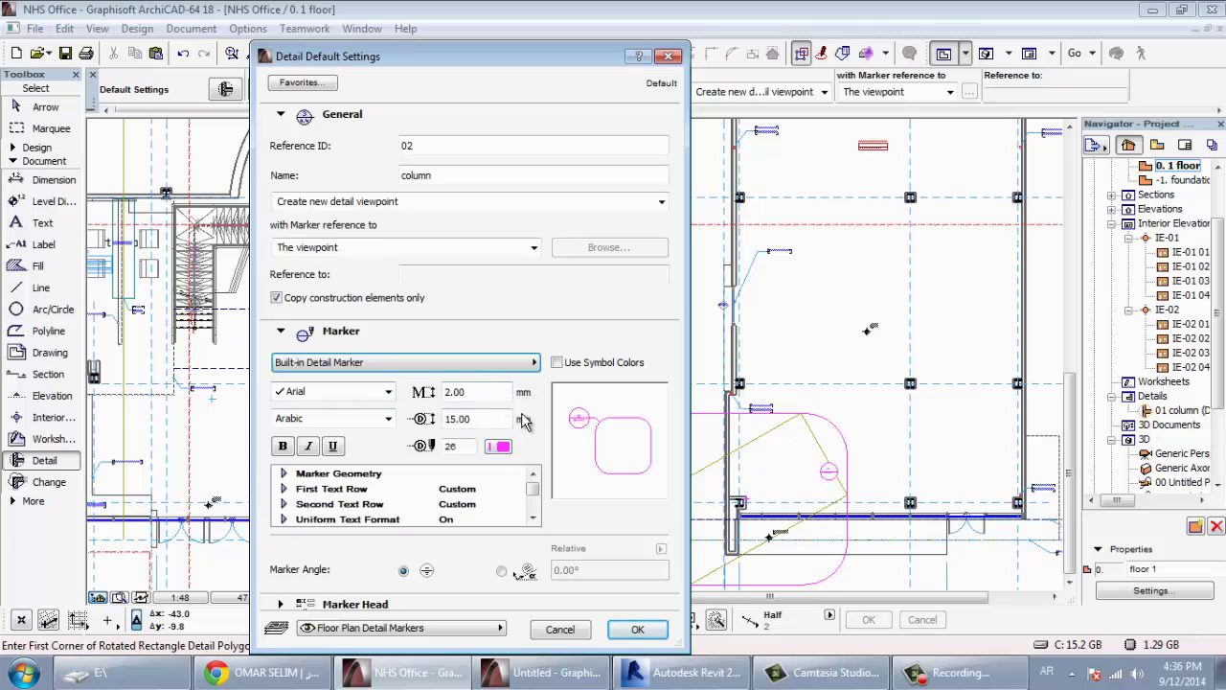
# Step: Give the marker a hexagon head showing reference ID and name, and apply the settings
pyautogui.click(452, 605)
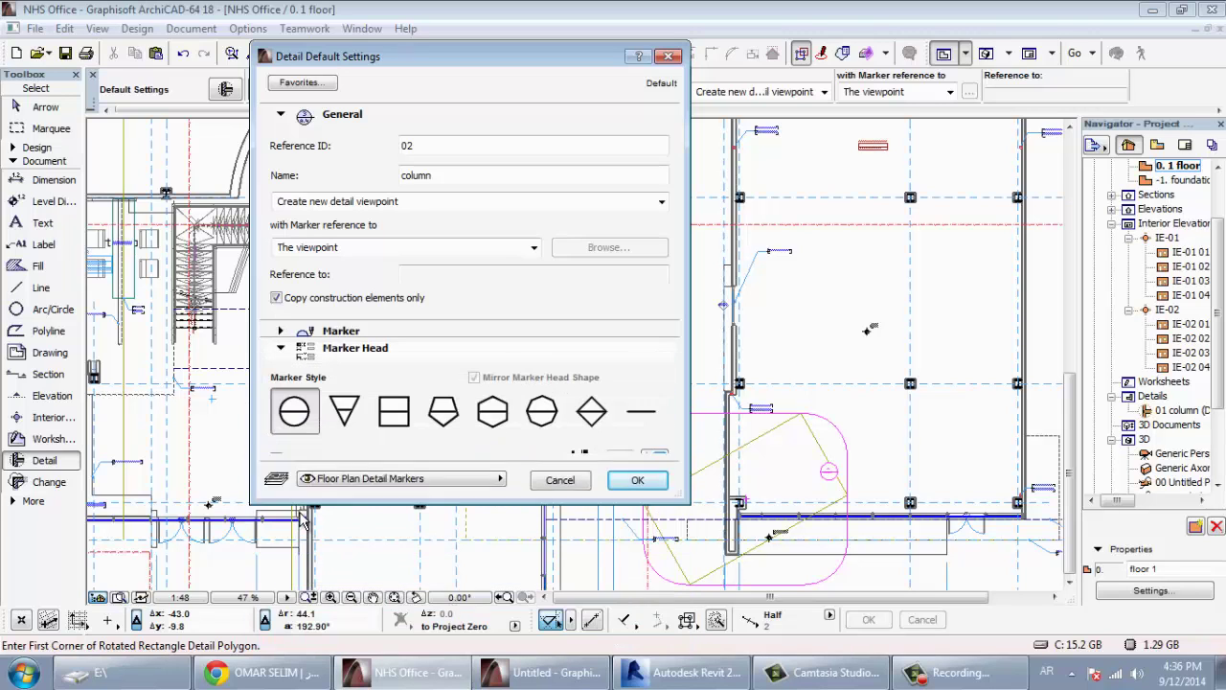
pyautogui.click(492, 424)
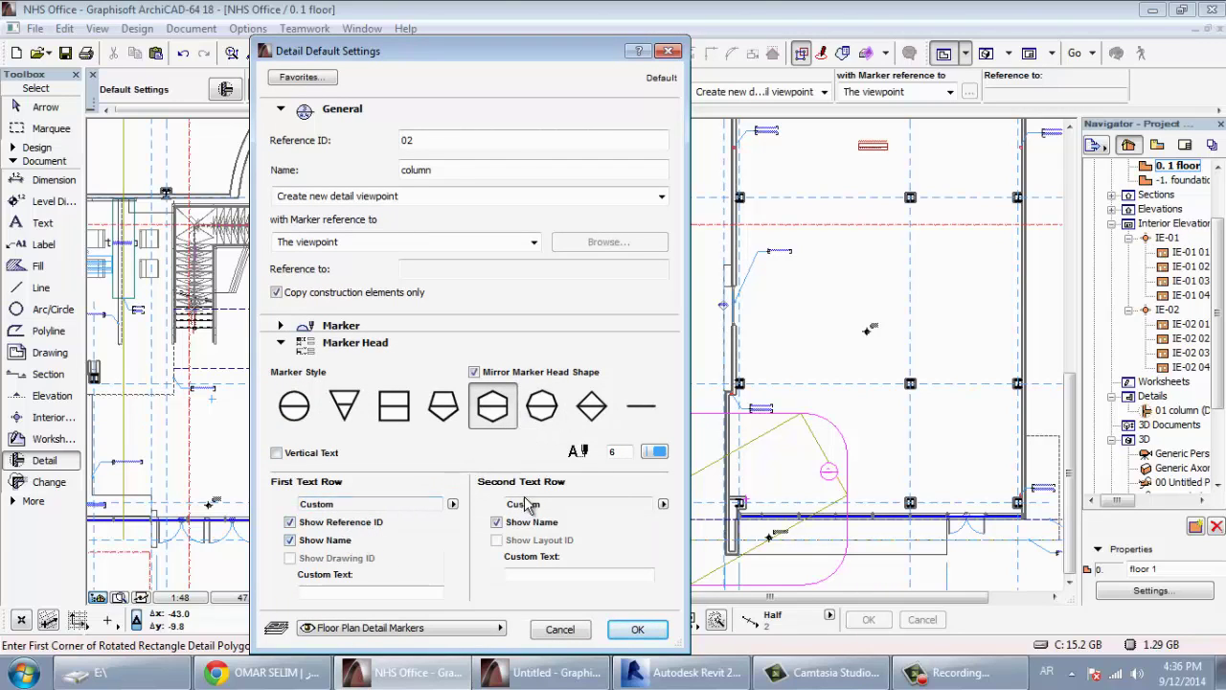
pyautogui.click(638, 630)
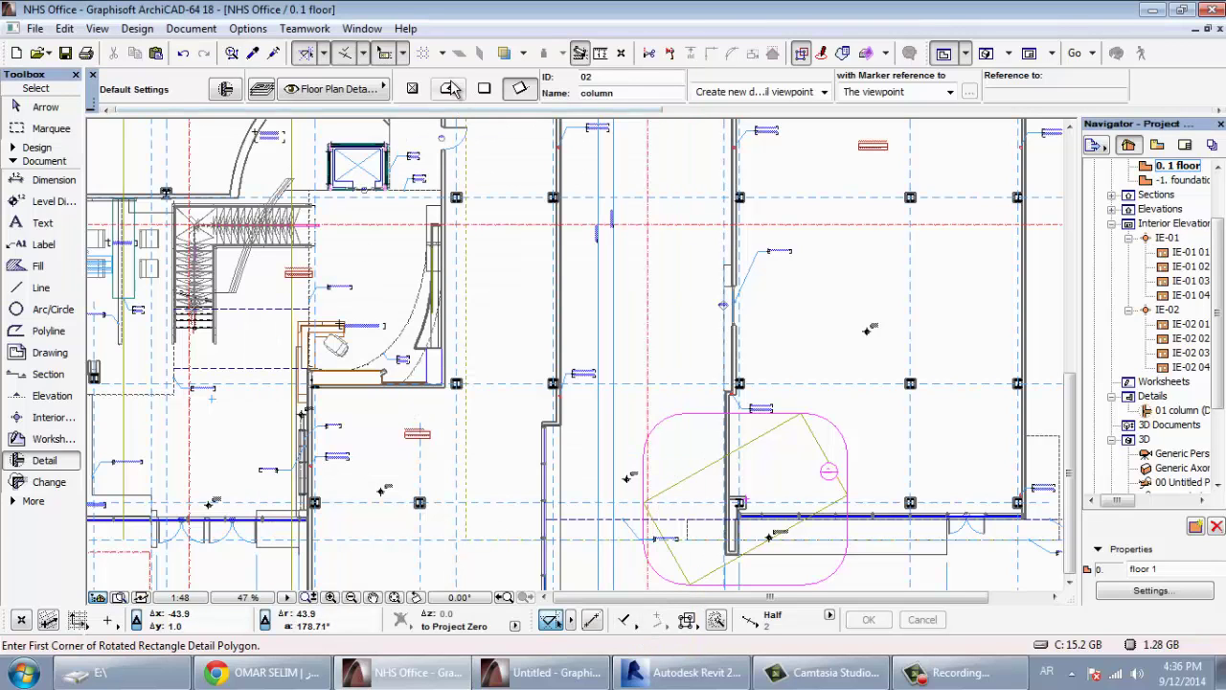
# Step: Outline a closed polygonal detail region around the column left of the plan centre
pyautogui.click(449, 89)
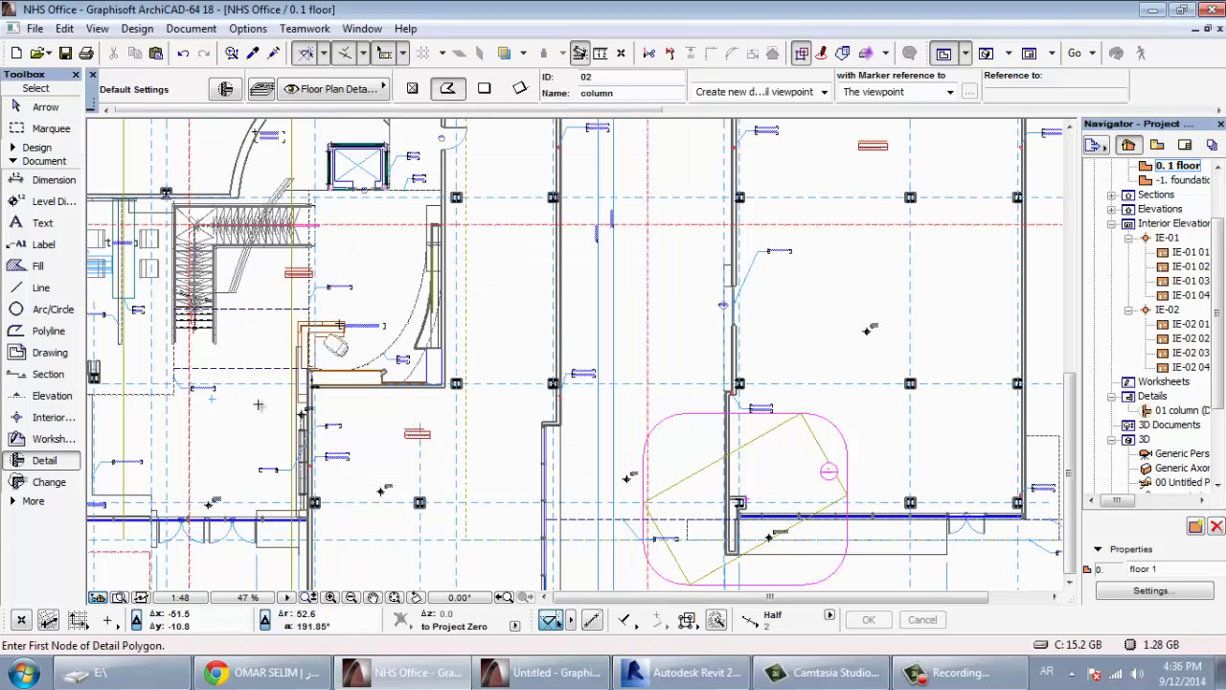
pyautogui.click(284, 412)
pyautogui.click(251, 318)
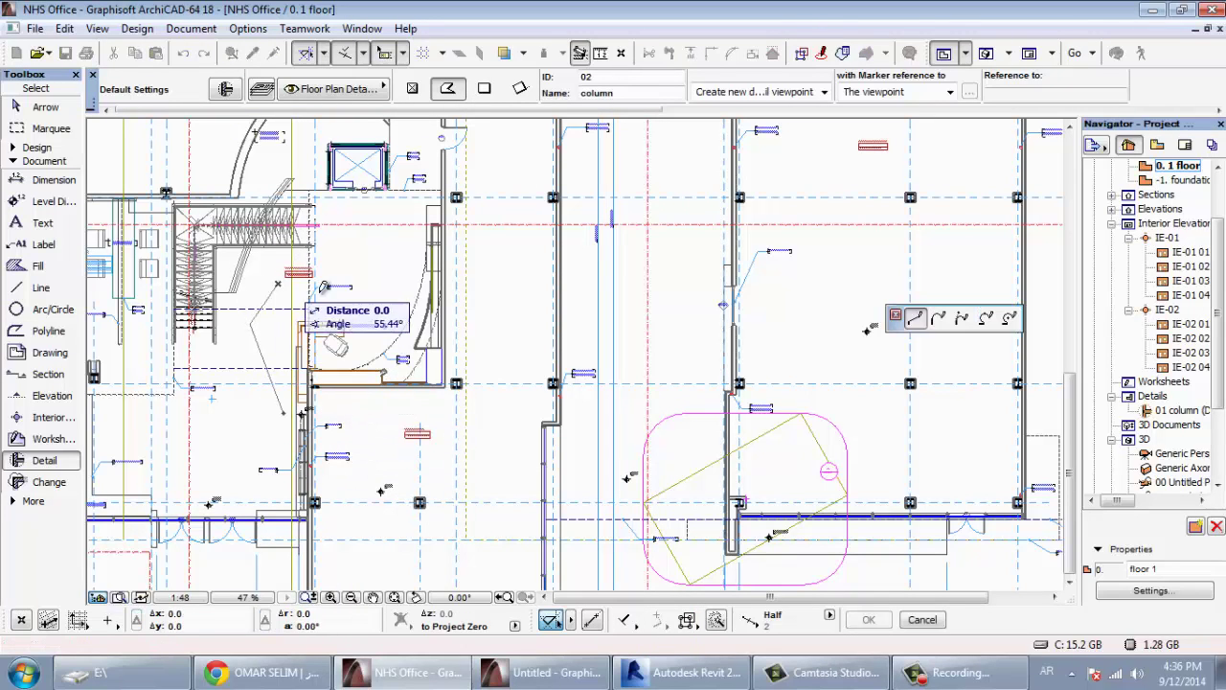
pyautogui.click(279, 285)
pyautogui.click(420, 283)
pyautogui.click(479, 417)
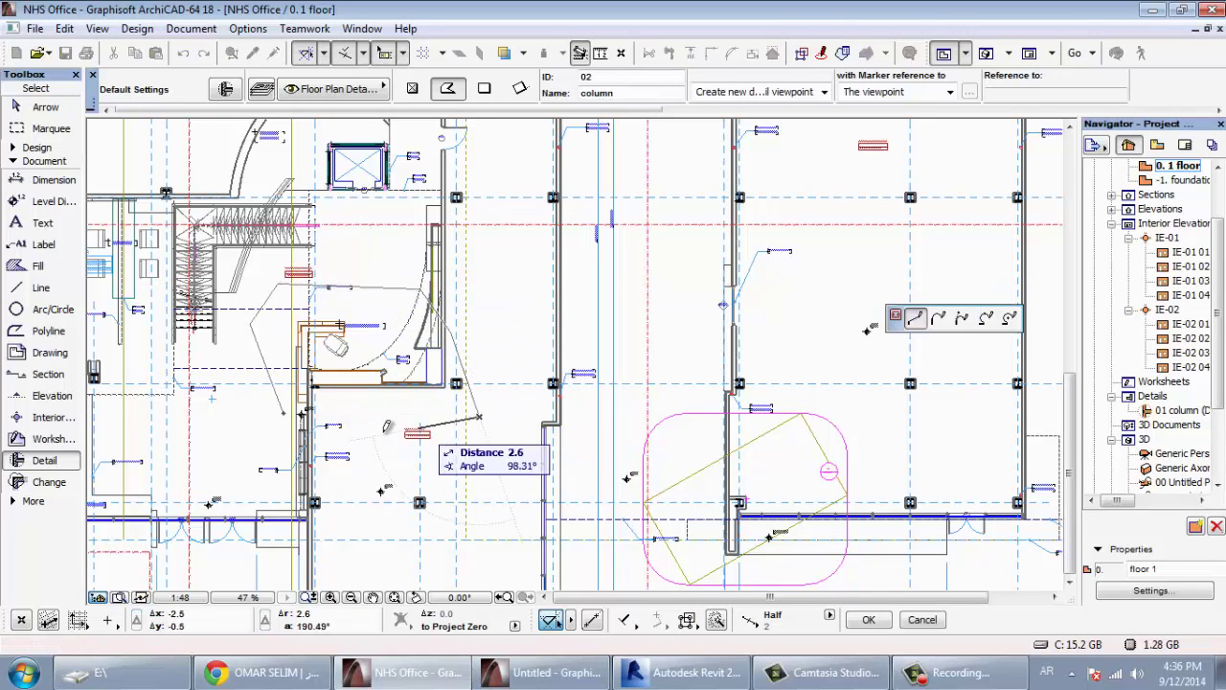
pyautogui.click(285, 412)
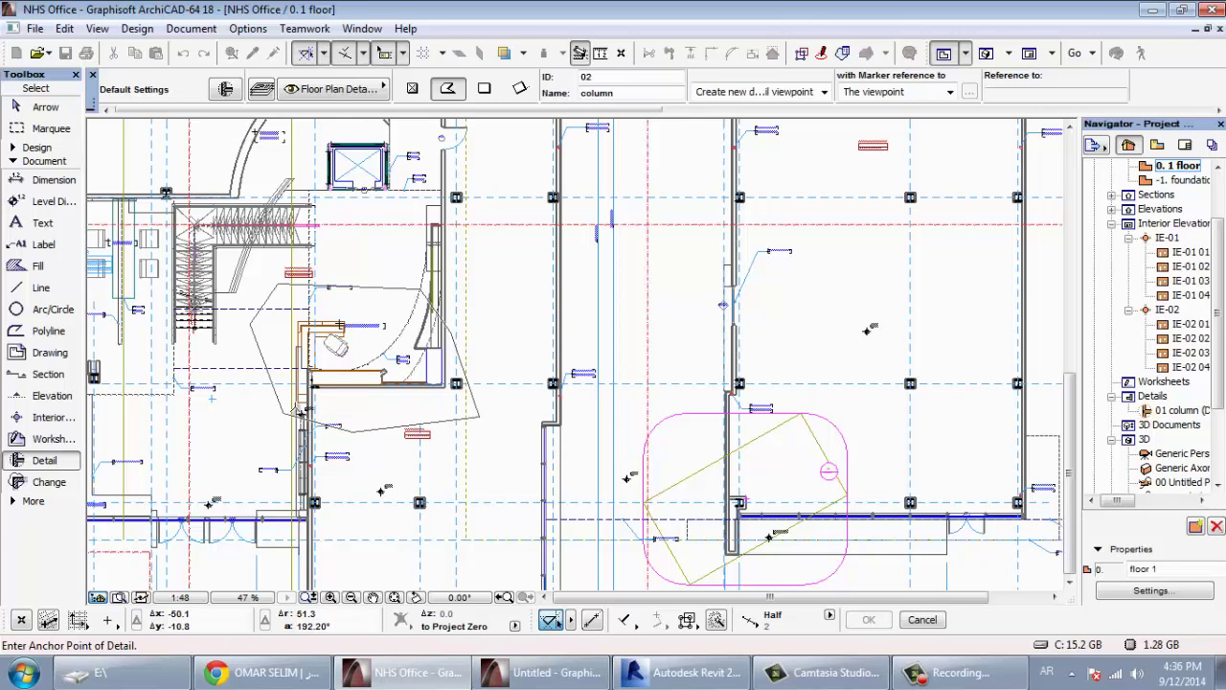
# Step: Place the hexagon marker beside the outline and select 02 column in the Navigator
pyautogui.click(268, 404)
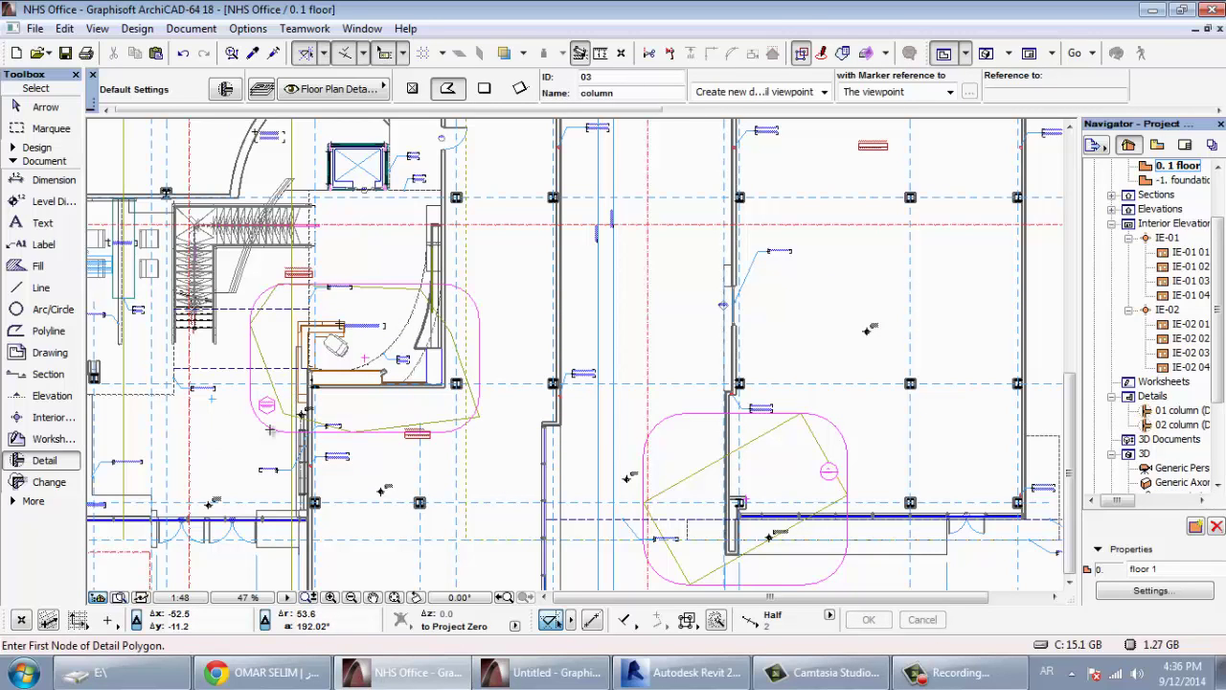
pyautogui.scroll(4, 270, 428)
pyautogui.scroll(4, 254, 355)
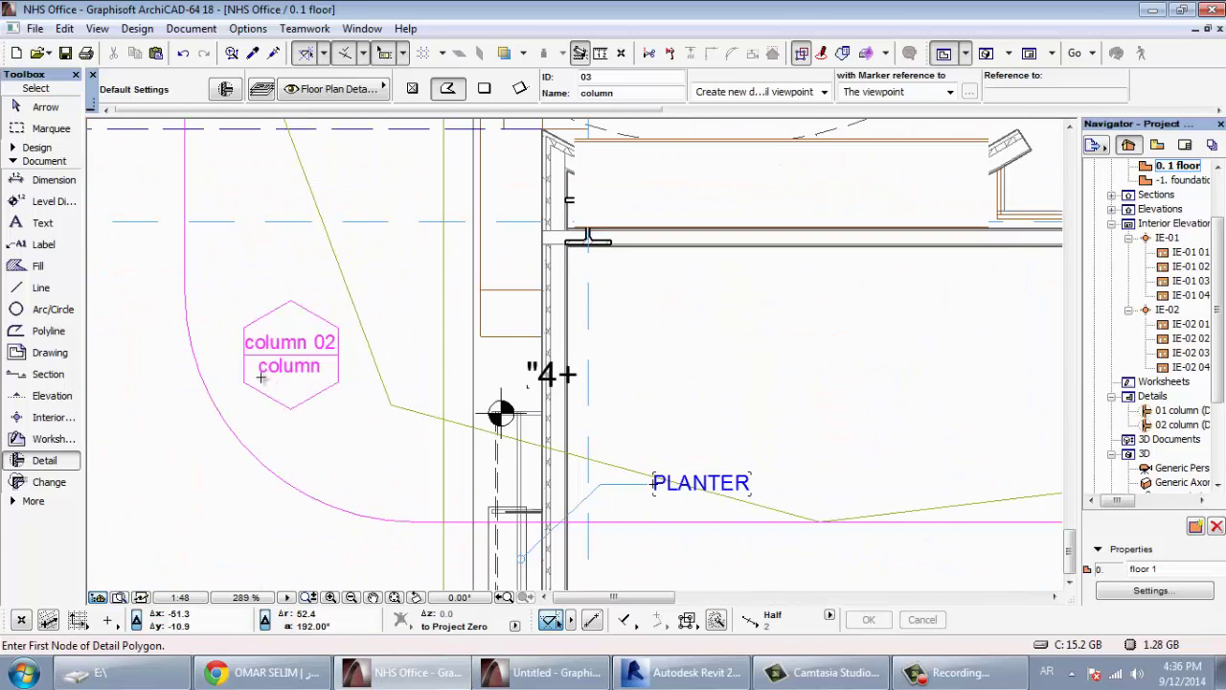
pyautogui.click(1192, 428)
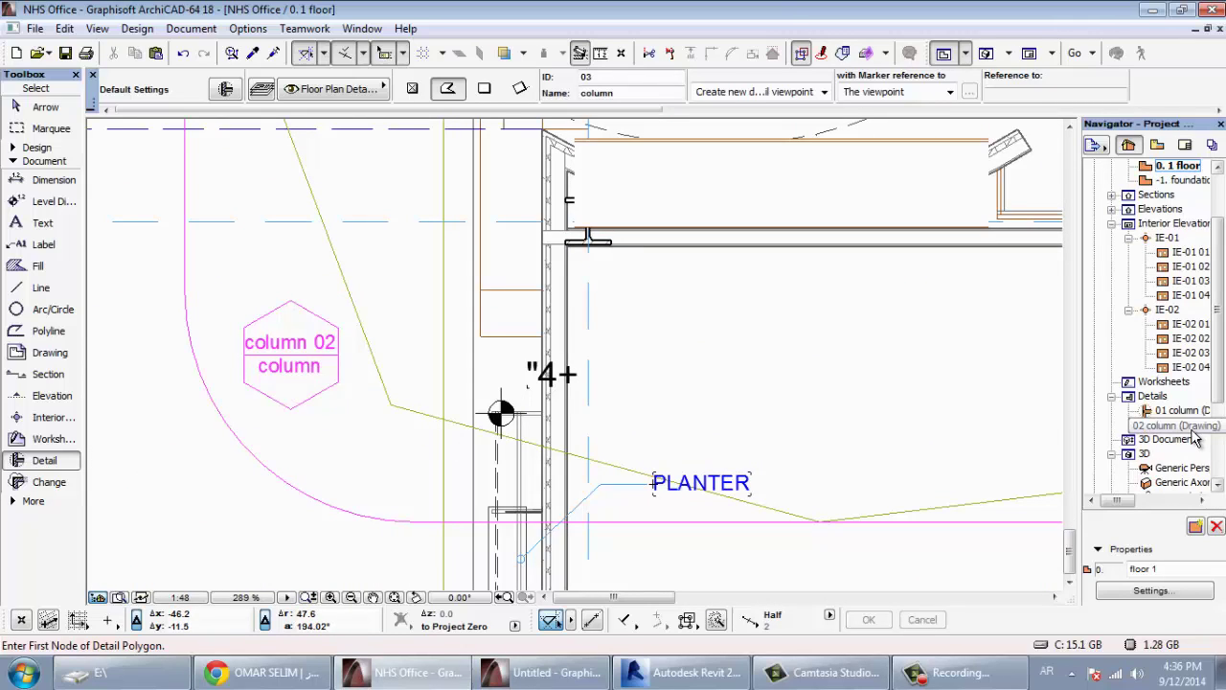
# Step: Open the 02 column drawing, then create the independent detail 03 column from the Details folder
pyautogui.doubleClick(1192, 436)
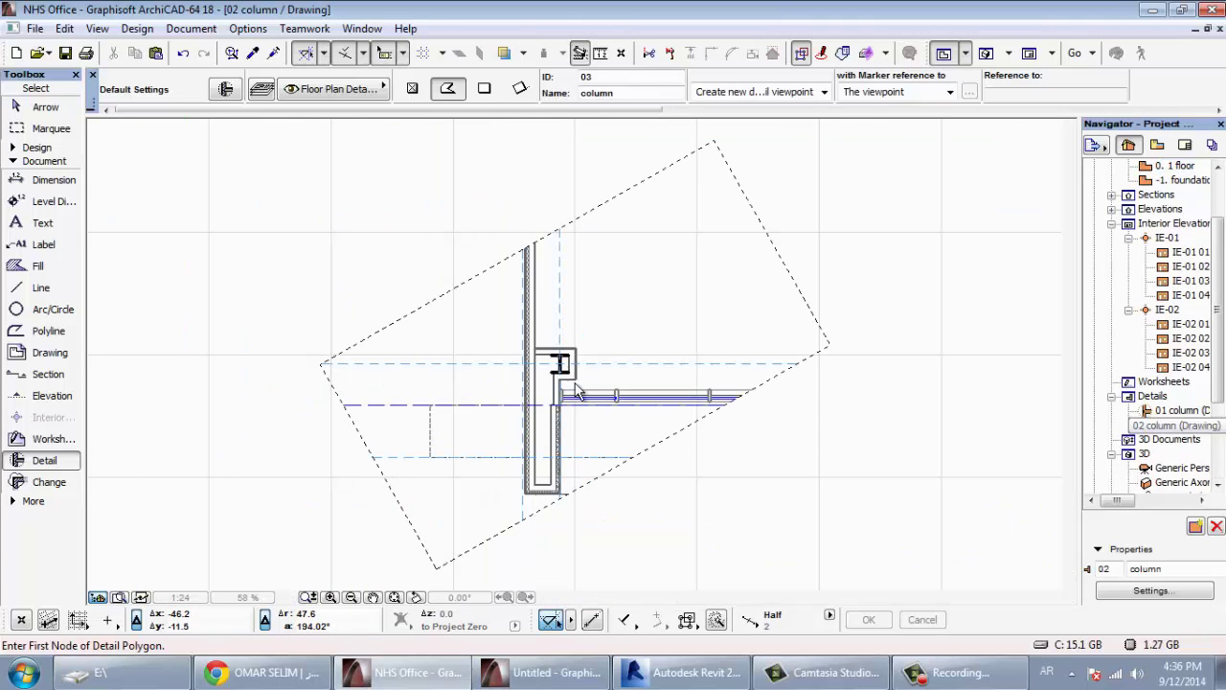
pyautogui.click(1152, 395)
pyautogui.rightClick(1154, 397)
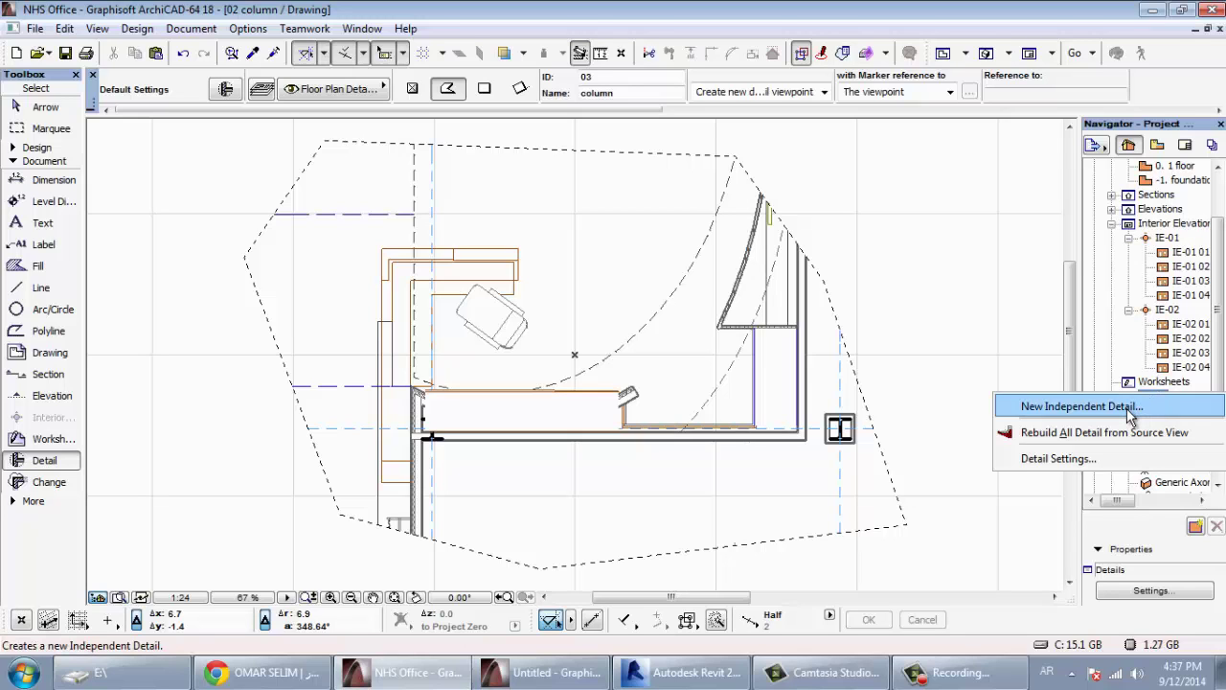
pyautogui.click(1130, 409)
pyautogui.click(719, 305)
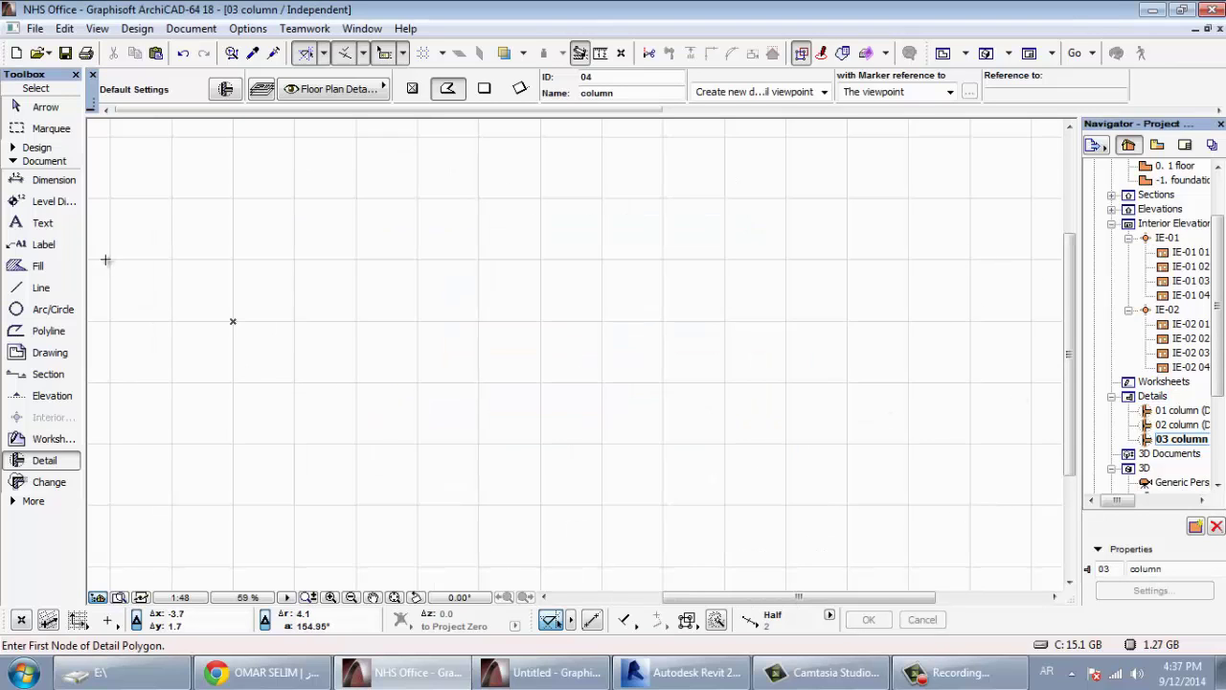
# Step: Add a 'COLUMN' text block to the 03 column detail, then return to the 02 column drawing
pyautogui.click(38, 223)
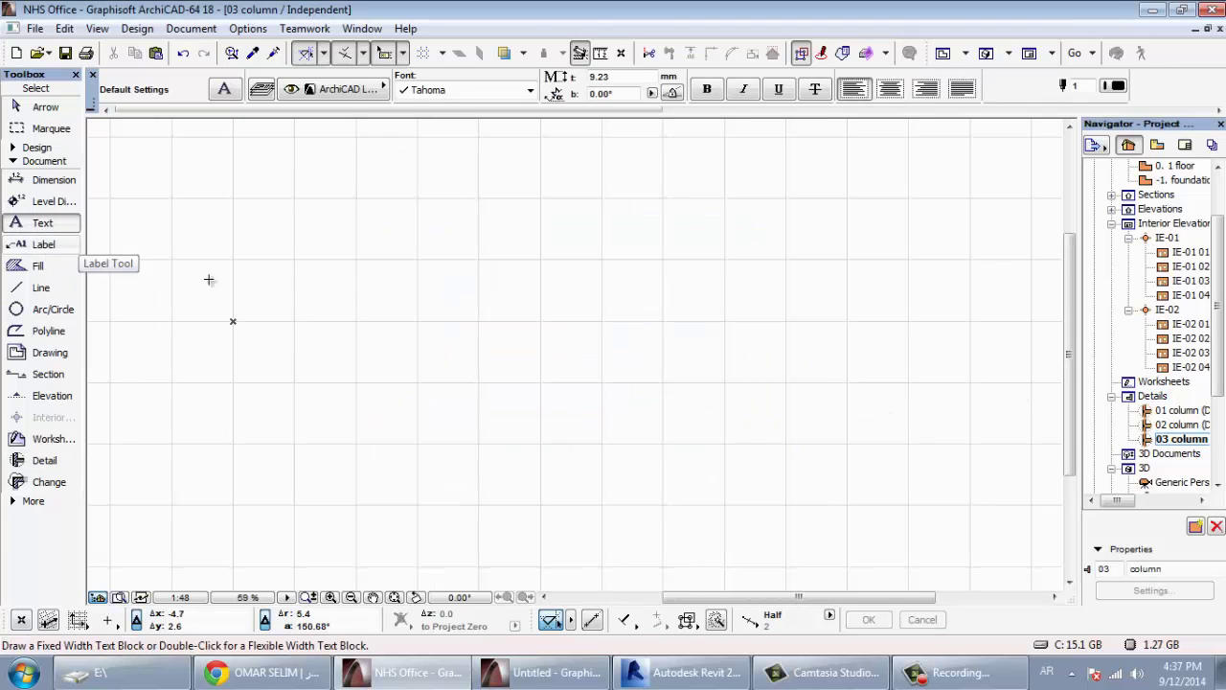
pyautogui.click(330, 222)
pyautogui.click(413, 229)
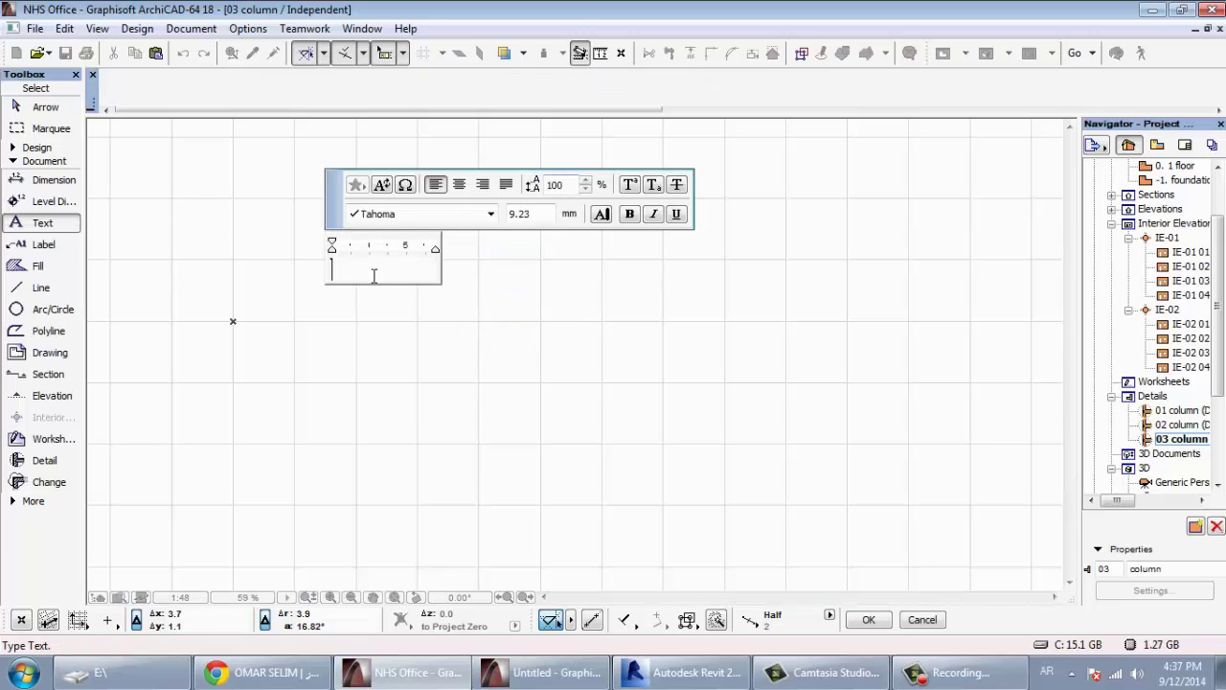
pyautogui.write('تصقصثق')
pyautogui.hotkey('ctrl', 'a')
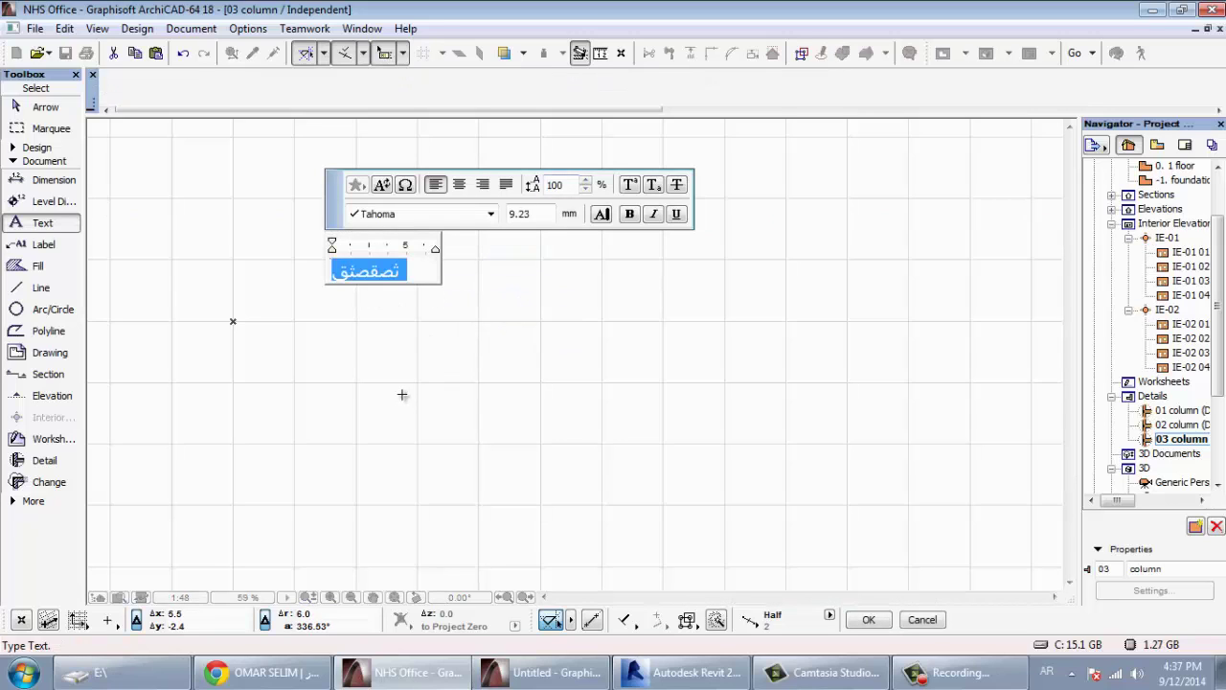
pyautogui.hotkey('alt', 'shift')
pyautogui.write('COLUMN')
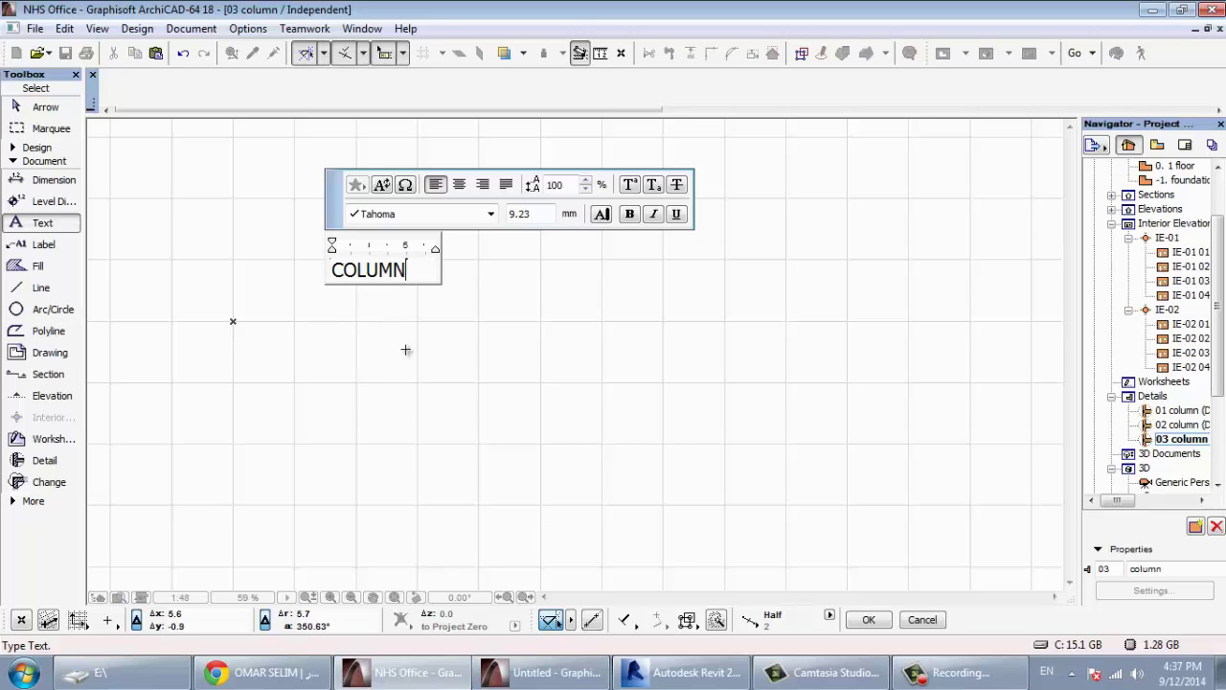
pyautogui.click(287, 341)
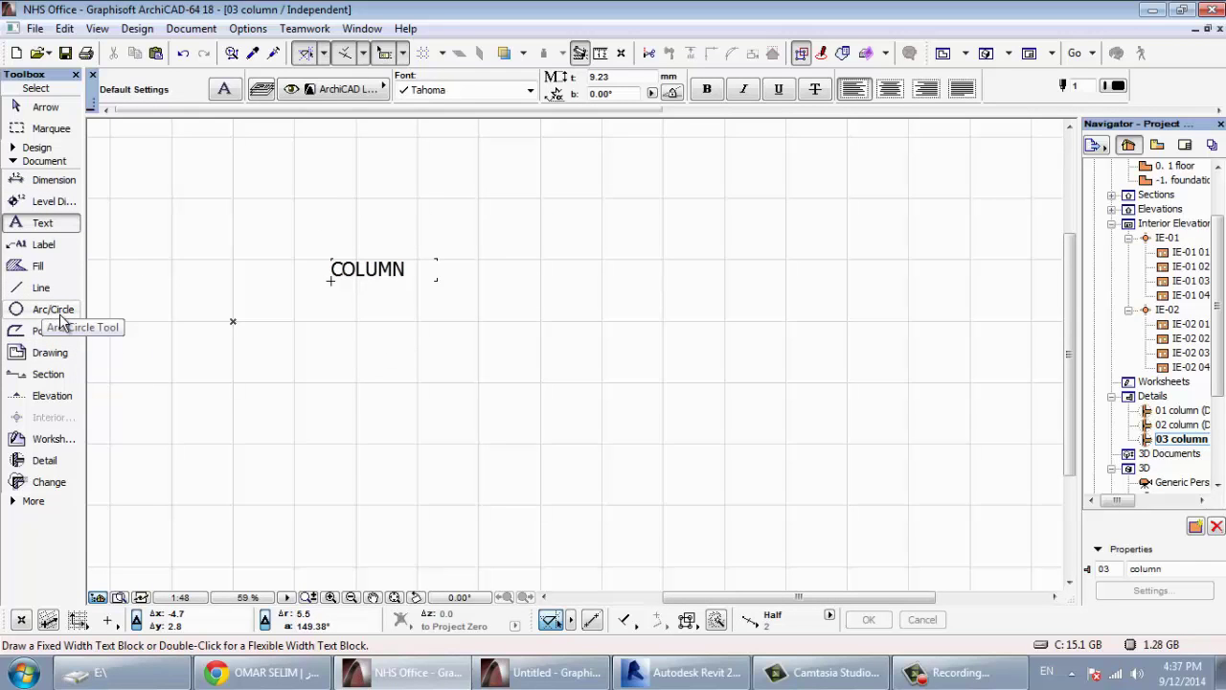
pyautogui.doubleClick(1170, 424)
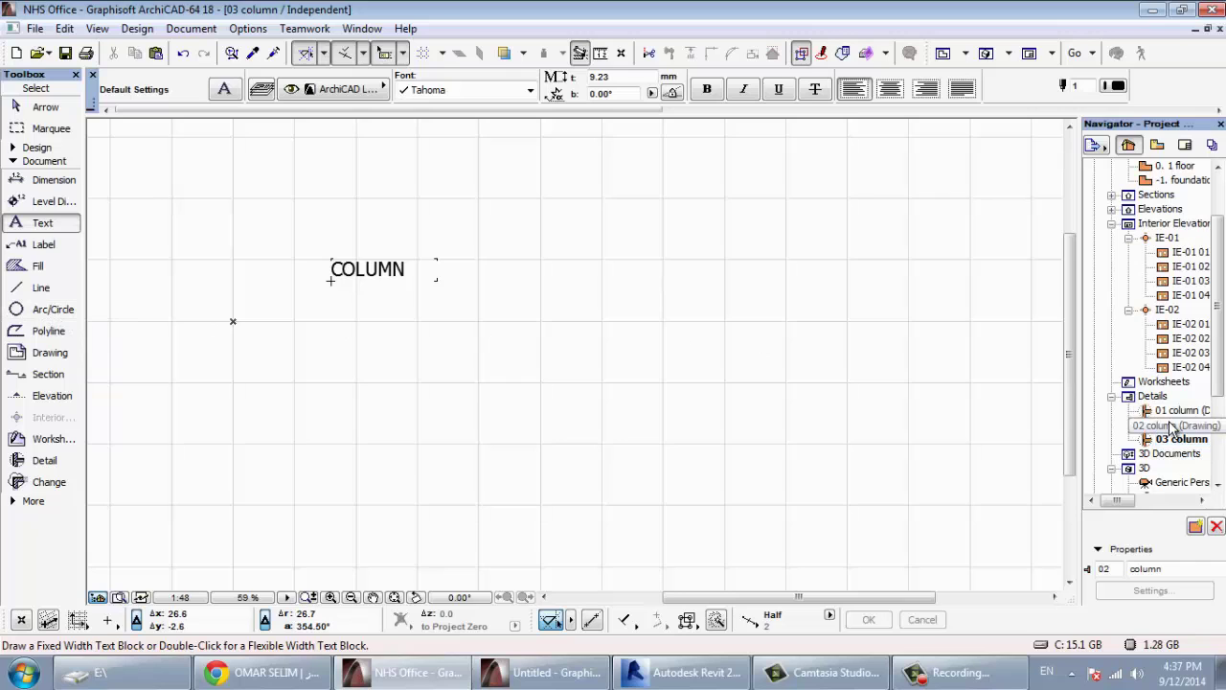
# Step: Place a bent leader label with its arrowhead on the wall at the top left
pyautogui.click(43, 244)
pyautogui.click(519, 248)
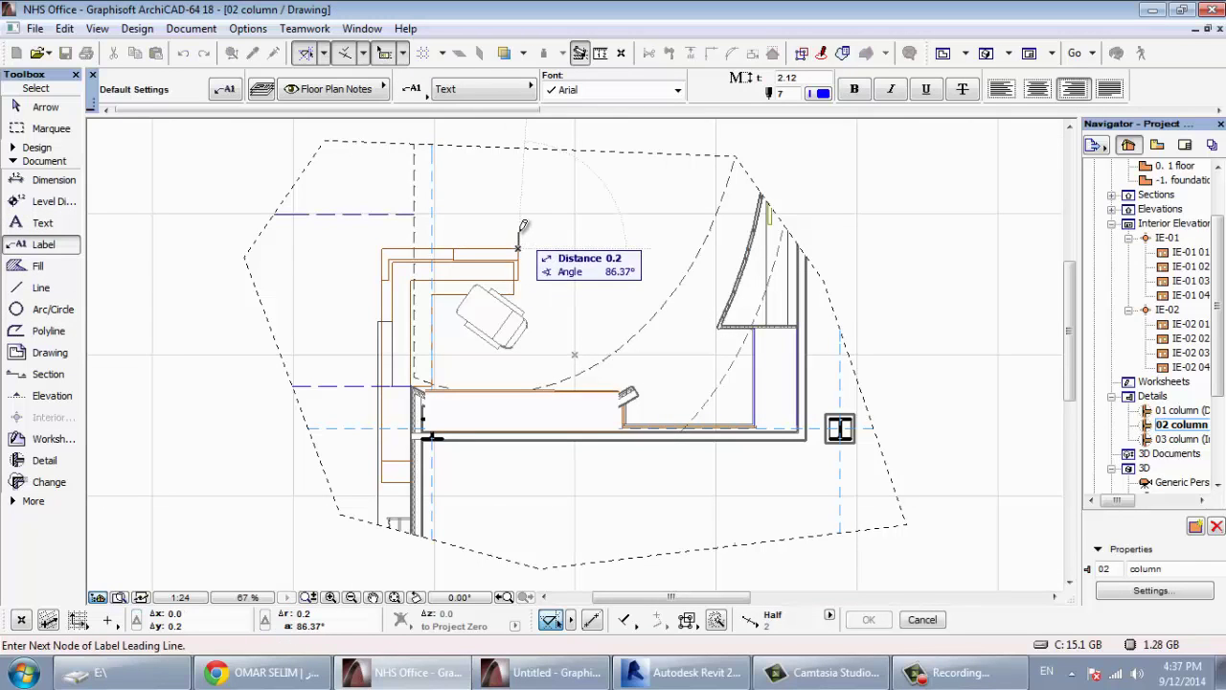
pyautogui.click(525, 216)
pyautogui.click(594, 222)
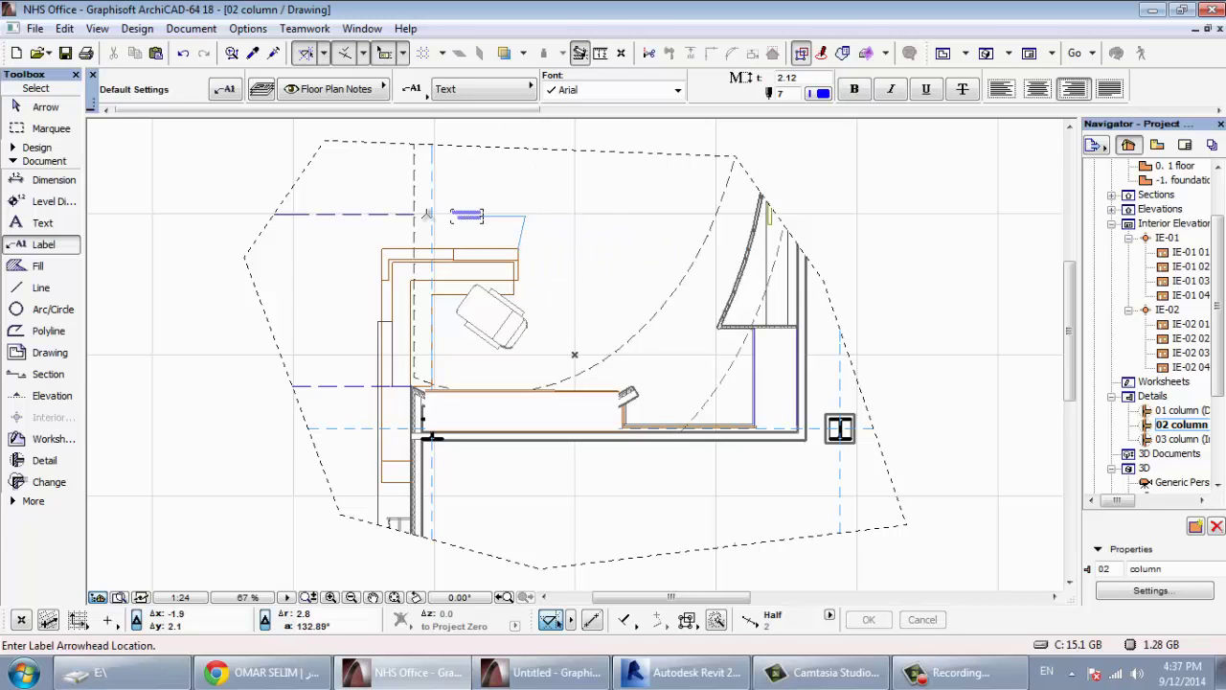
pyautogui.scroll(2, 425, 214)
pyautogui.scroll(1, 520, 211)
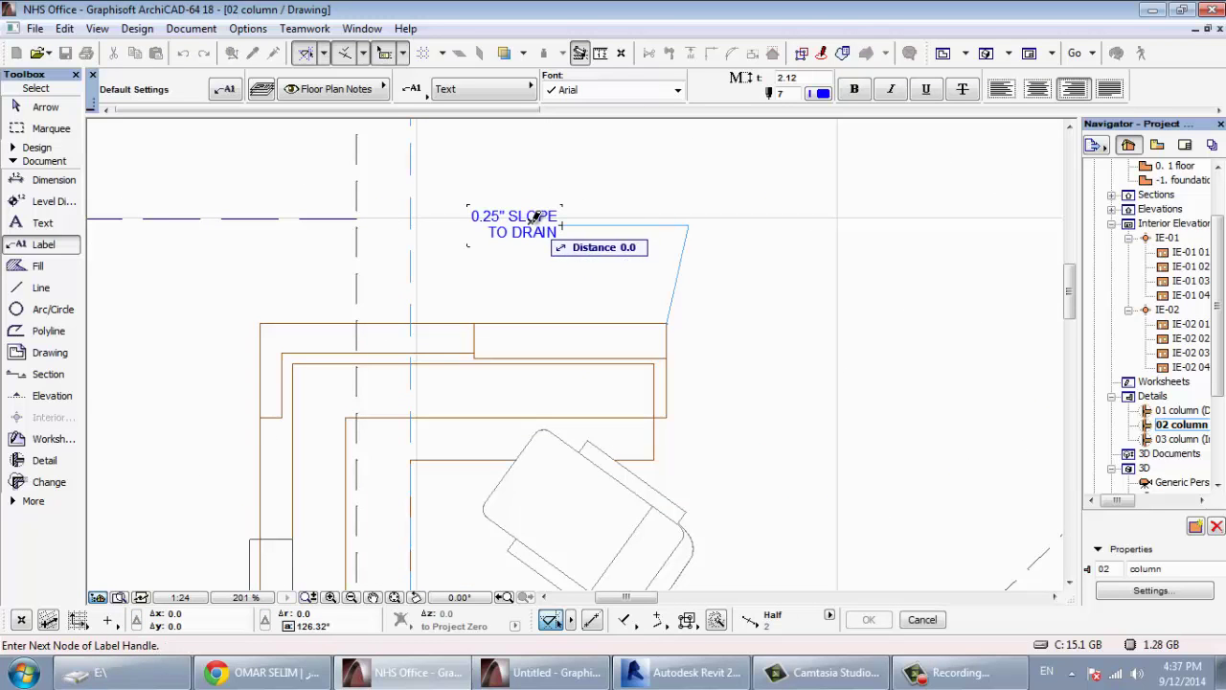
pyautogui.click(539, 235)
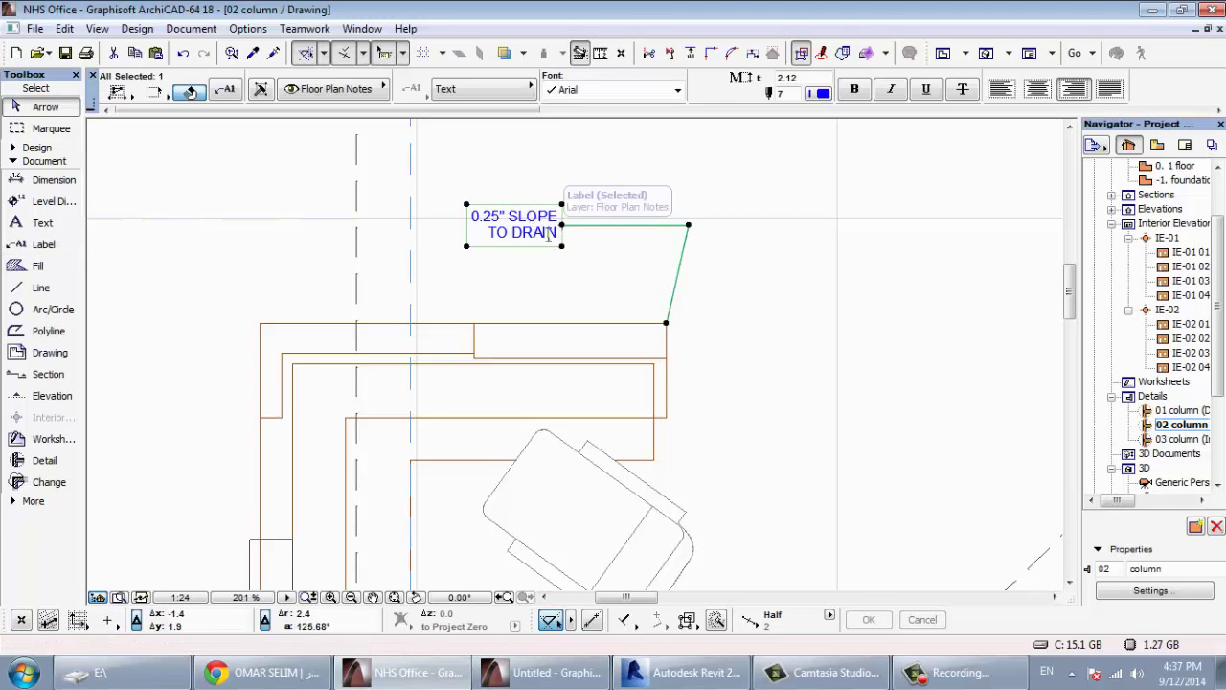
# Step: Replace the label's '0.25" SLOPE TO DRAIN' text with 'WALL'
pyautogui.doubleClick(551, 237)
pyautogui.hotkey('ctrl', 'a')
pyautogui.moveTo(549, 237); pyautogui.dragTo(550, 242)
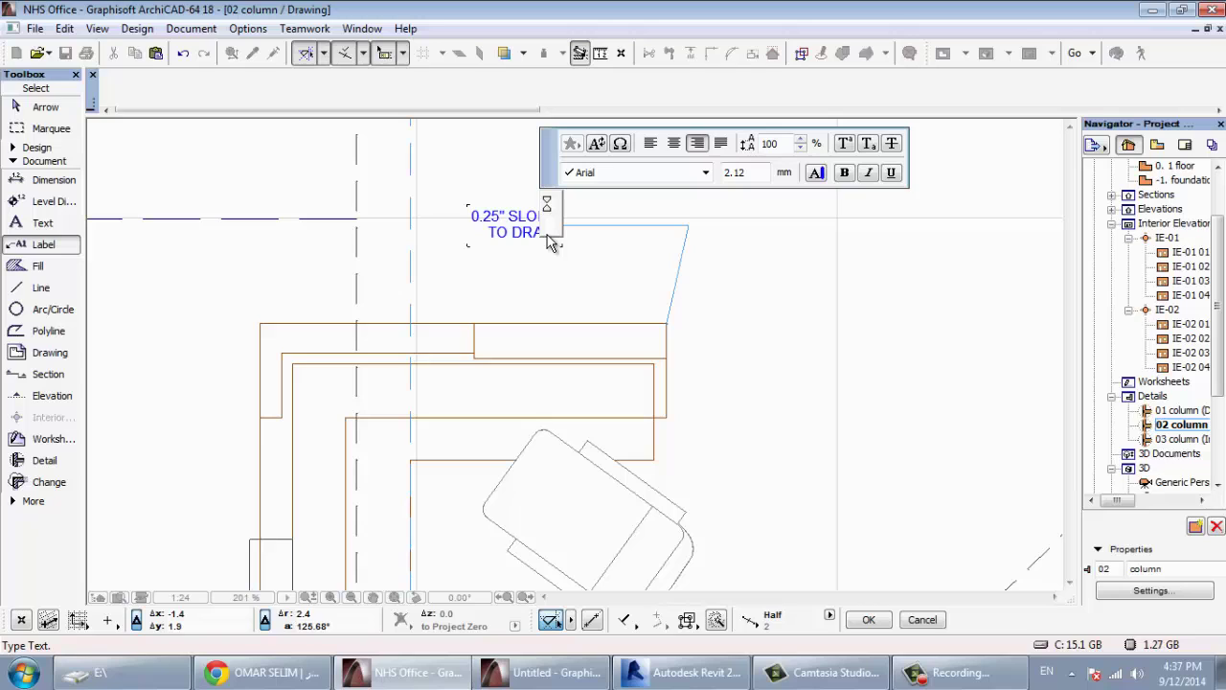
pyautogui.write('W')
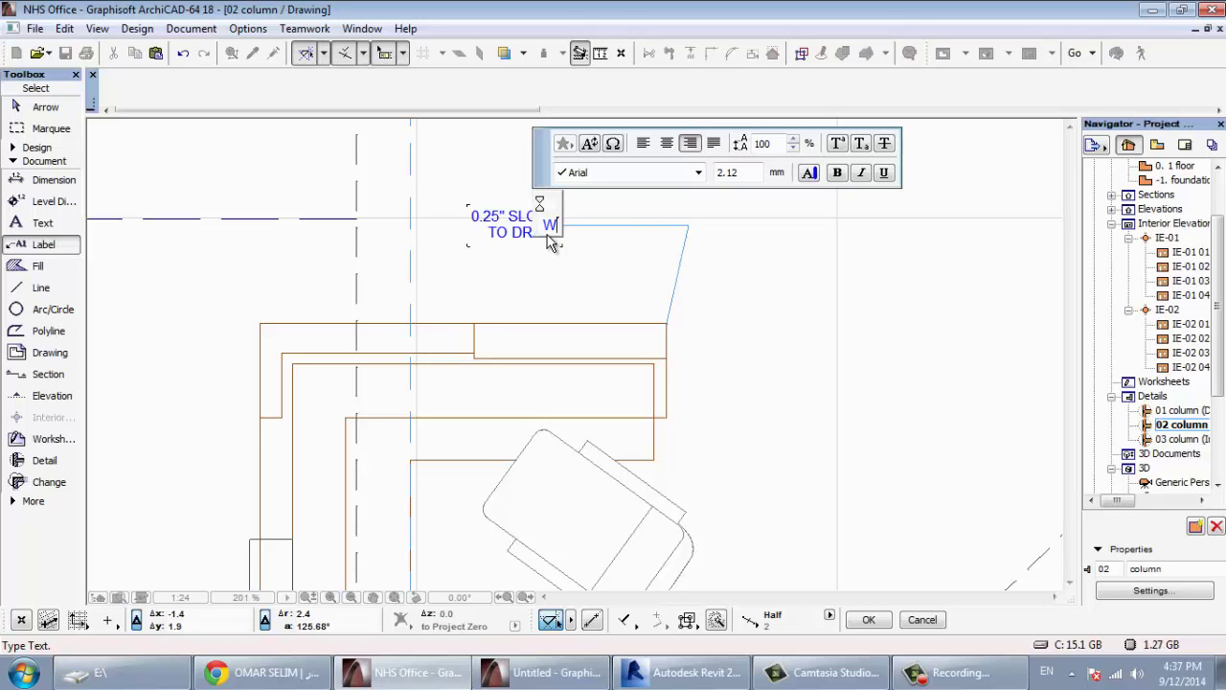
pyautogui.write('ALL')
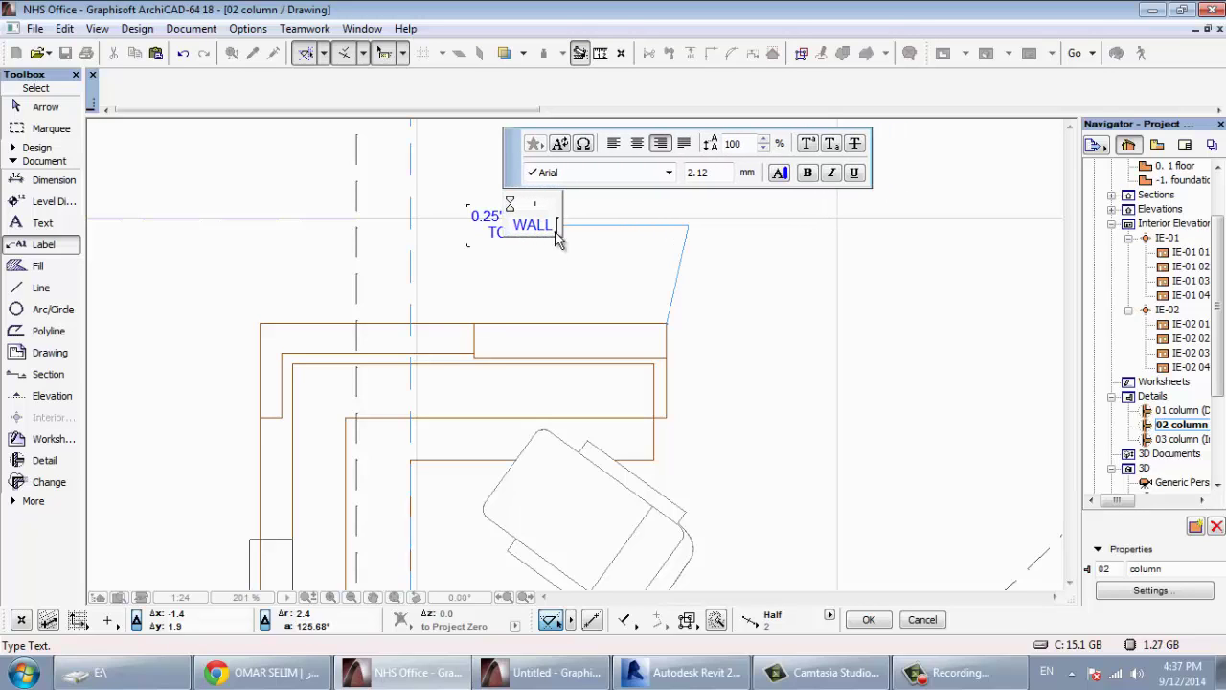
pyautogui.press('Escape')
pyautogui.scroll(-3, 479, 184)
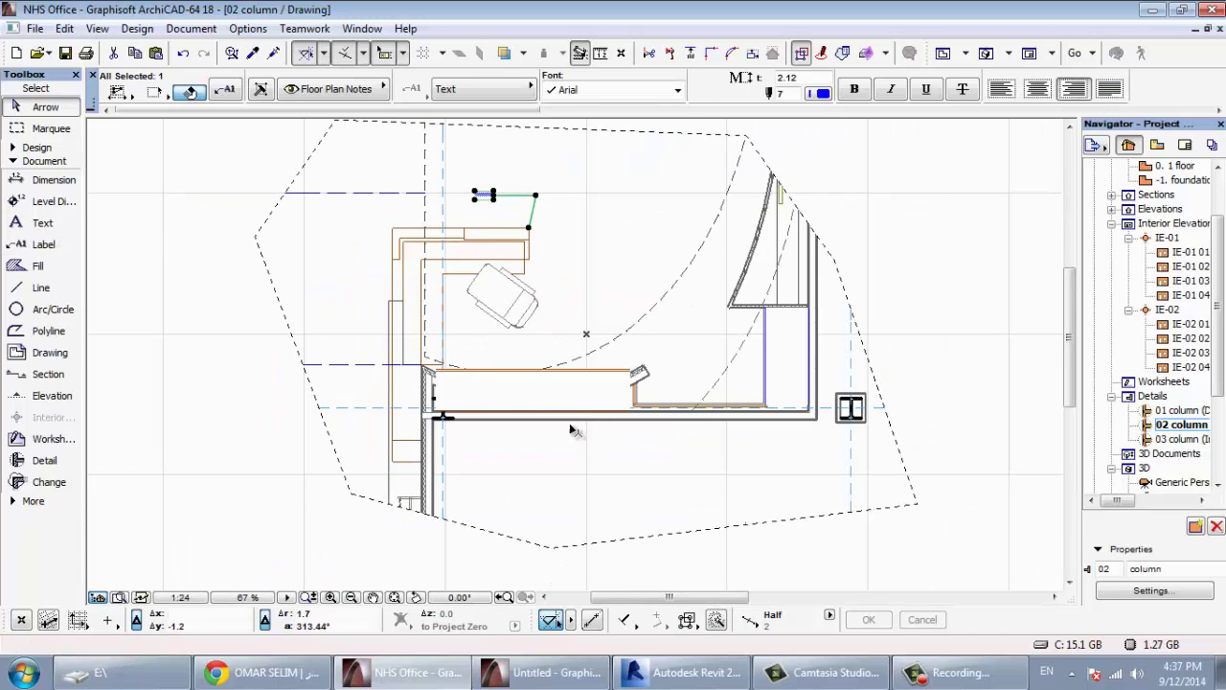
pyautogui.press('Escape')
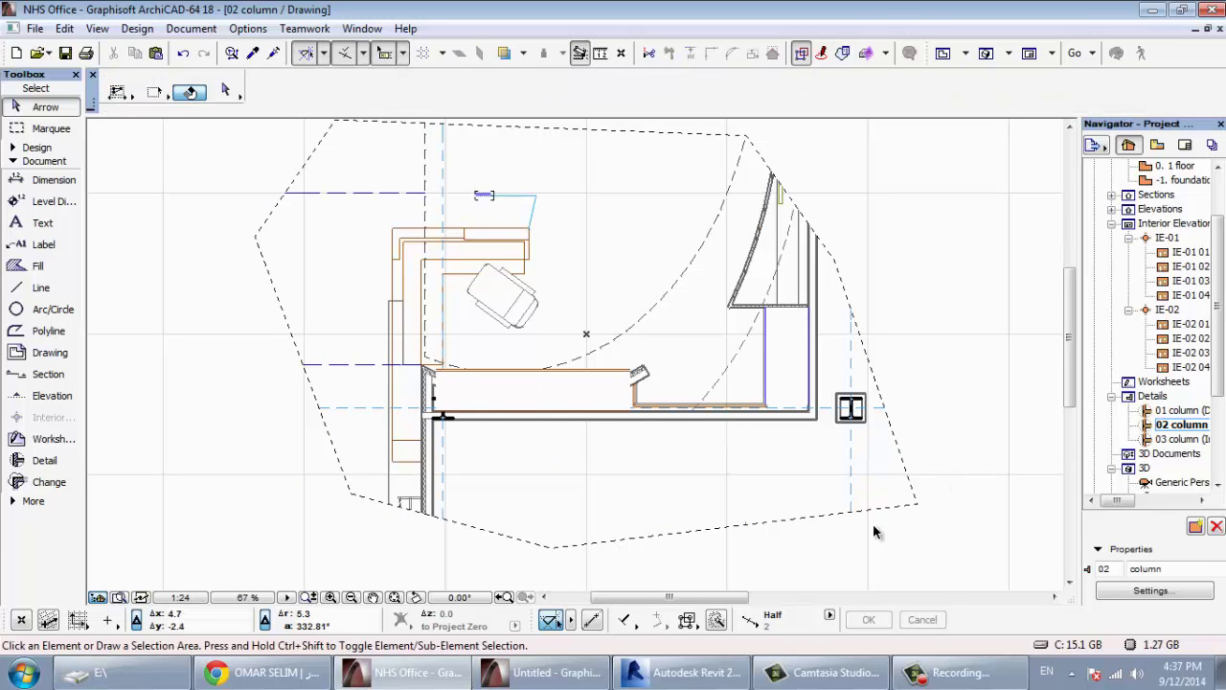